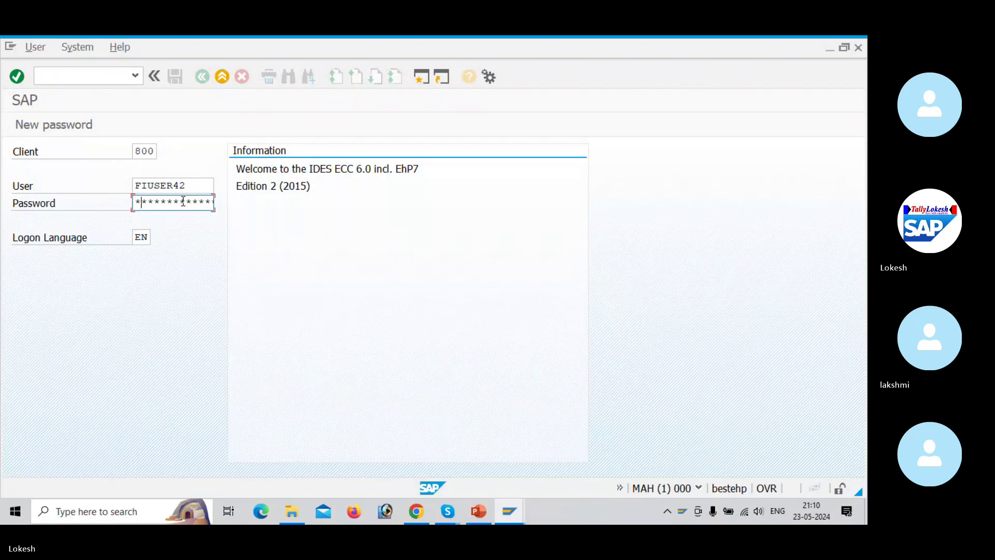
# Enter the account password and log on to SAP client 800.
pyautogui.write('******')
pyautogui.press('Return')
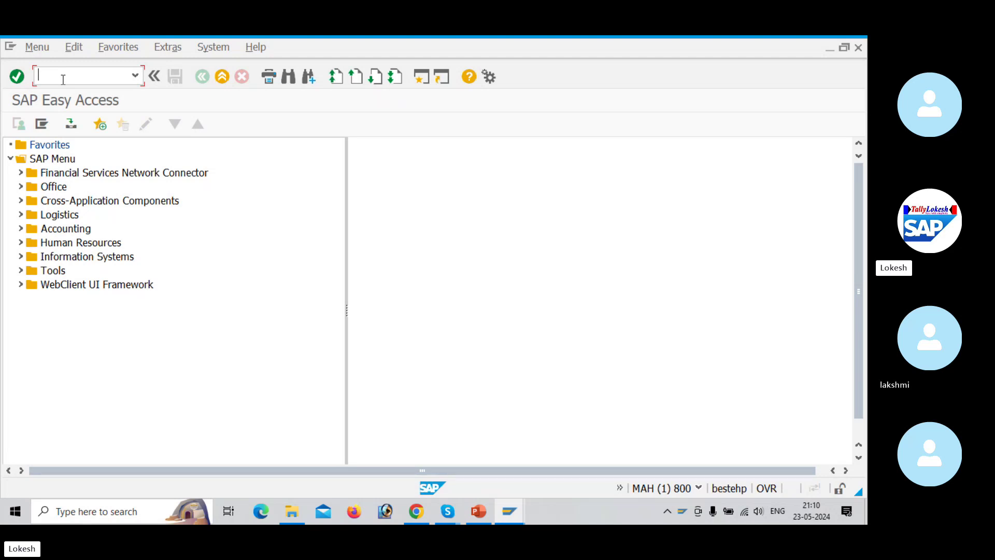
# Switch to the PowerPoint presentation to check the configuration steps slide for the controlling area transaction code, and return to SAP.
pyautogui.hotkey('alt', 'Tab')
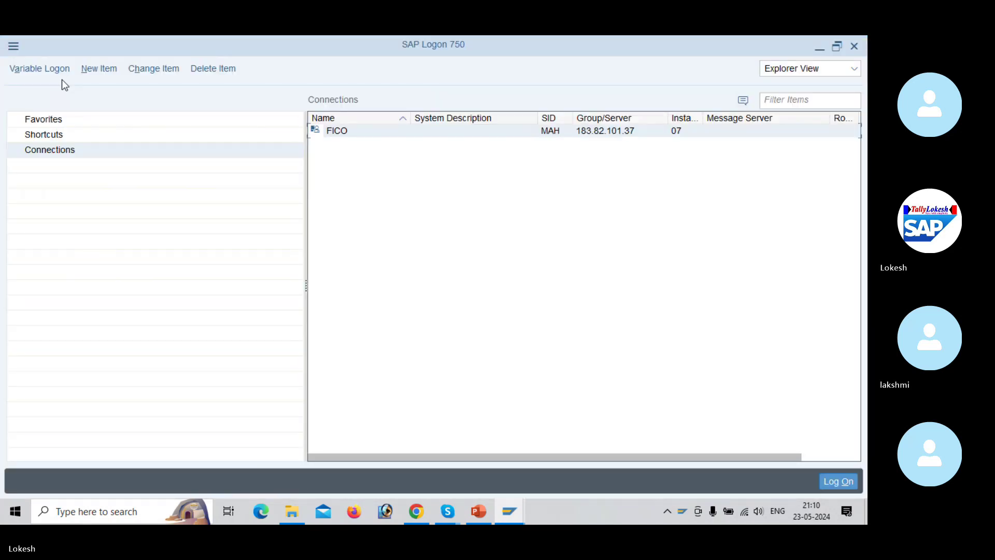
pyautogui.hotkey('alt', 'Tab')
pyautogui.hotkey('alt', 'Tab')
pyautogui.hotkey('alt', 'Tab')
pyautogui.hotkey('alt', 'Tab')
pyautogui.hotkey('alt', 'Tab')
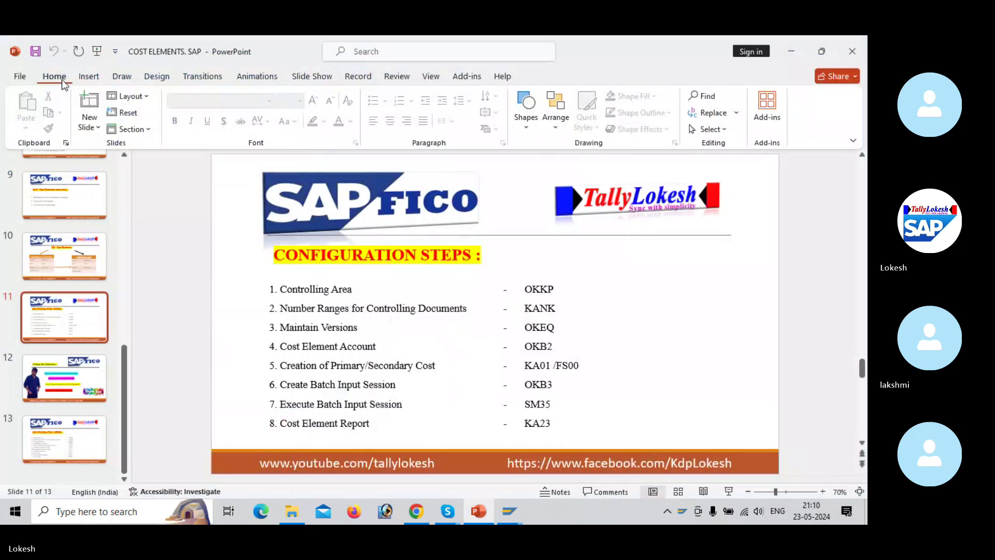
pyautogui.hotkey('alt', 'Tab')
pyautogui.hotkey('alt', 'Tab')
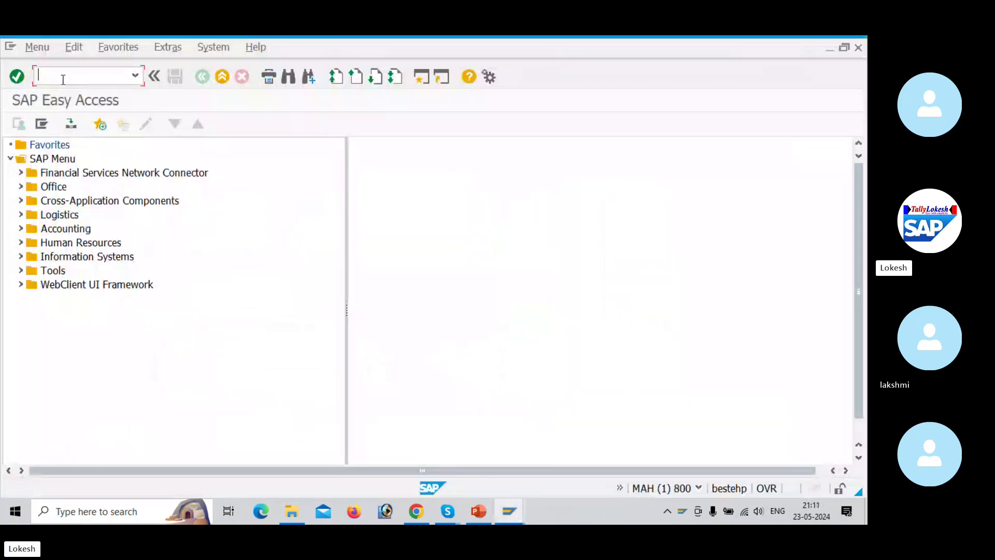
# Run transaction OKKP and start a new controlling area entry taken over from company code IBM1.
pyautogui.write('OKKP')
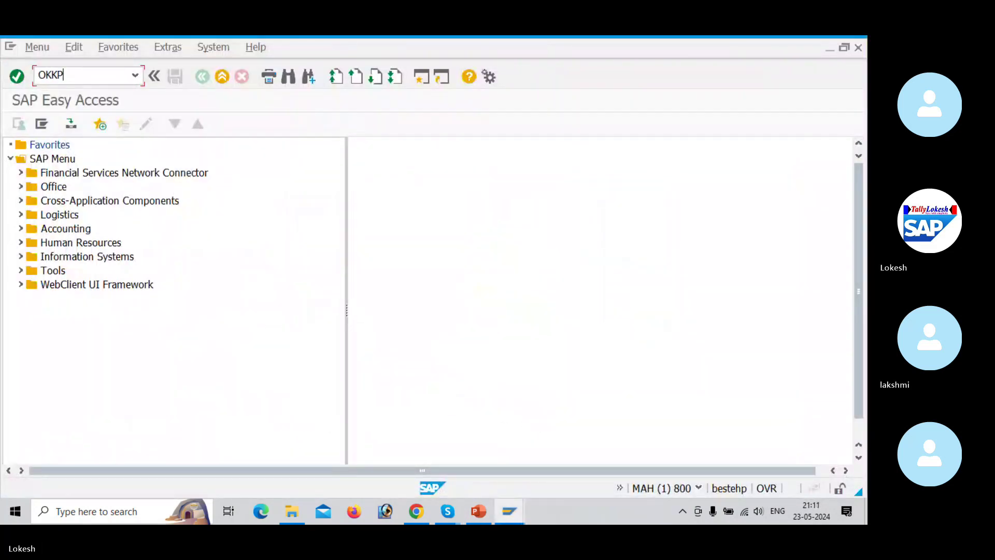
pyautogui.press('Return')
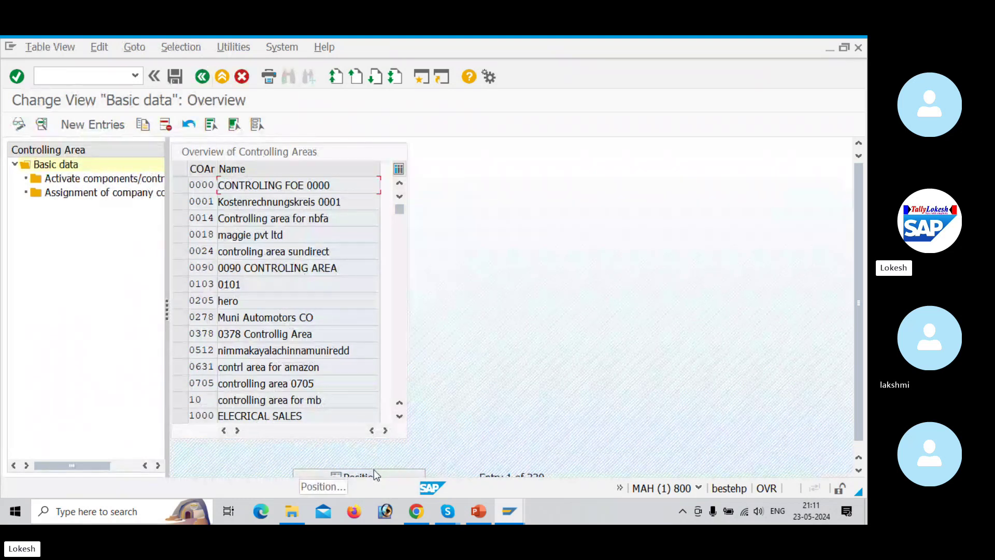
pyautogui.click(100, 126)
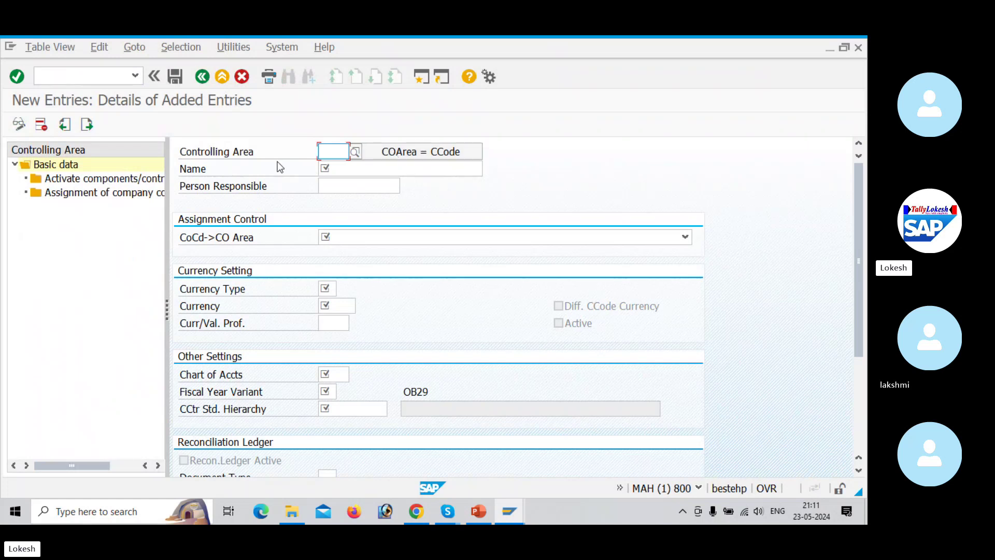
pyautogui.click(398, 153)
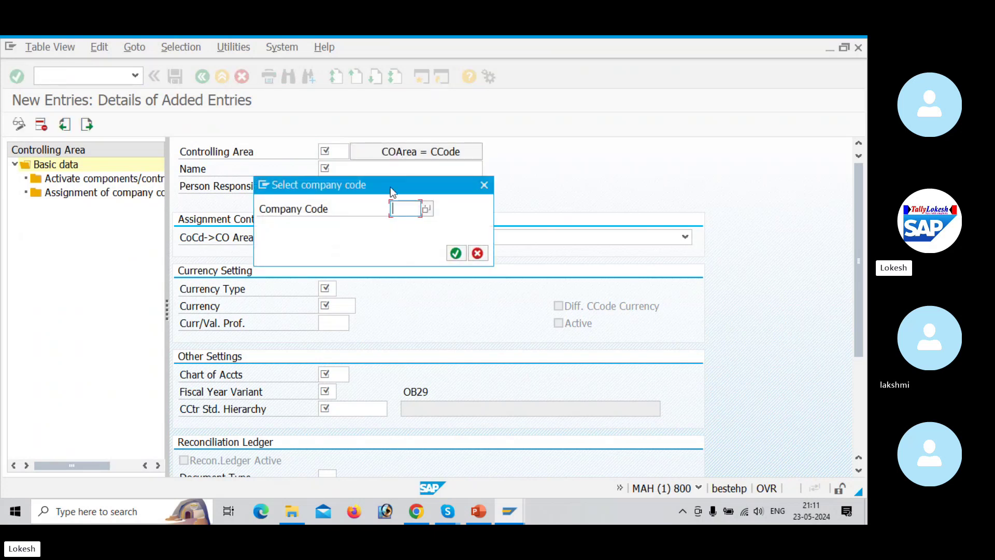
pyautogui.write('IBM')
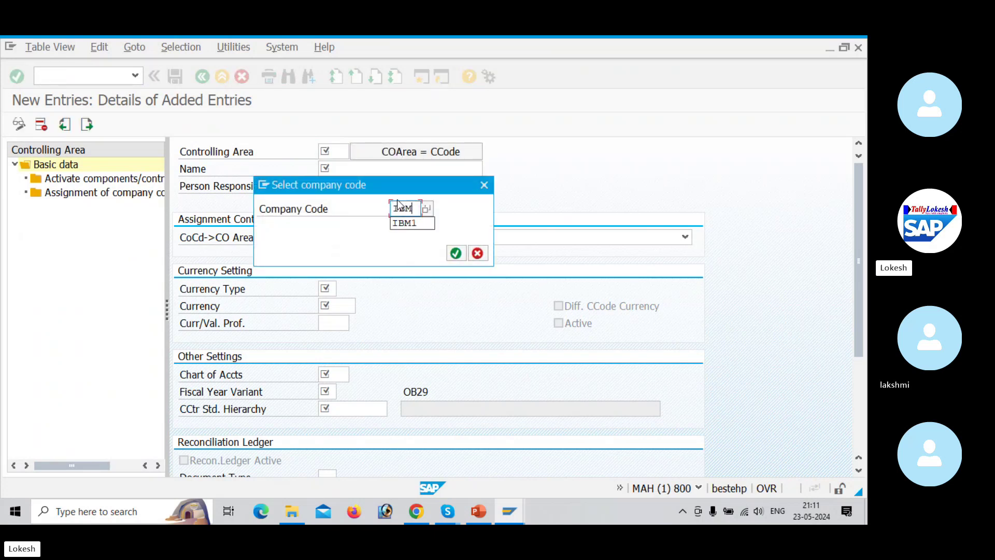
pyautogui.write('1')
pyautogui.press('Return')
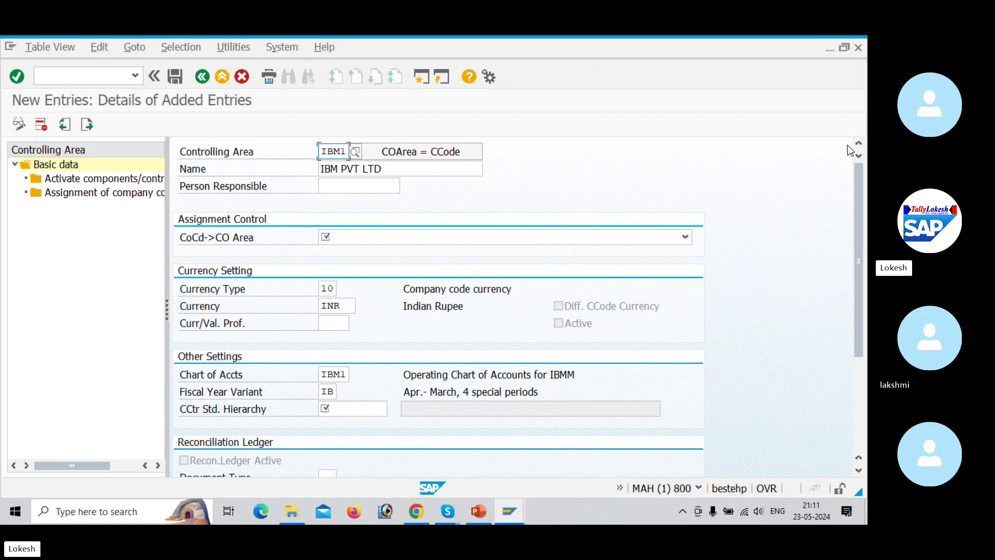
# Set the controlling area's CoCd->CO Area assignment control to "Controlling area same as company code".
pyautogui.moveTo(860, 174); pyautogui.dragTo(860, 266)
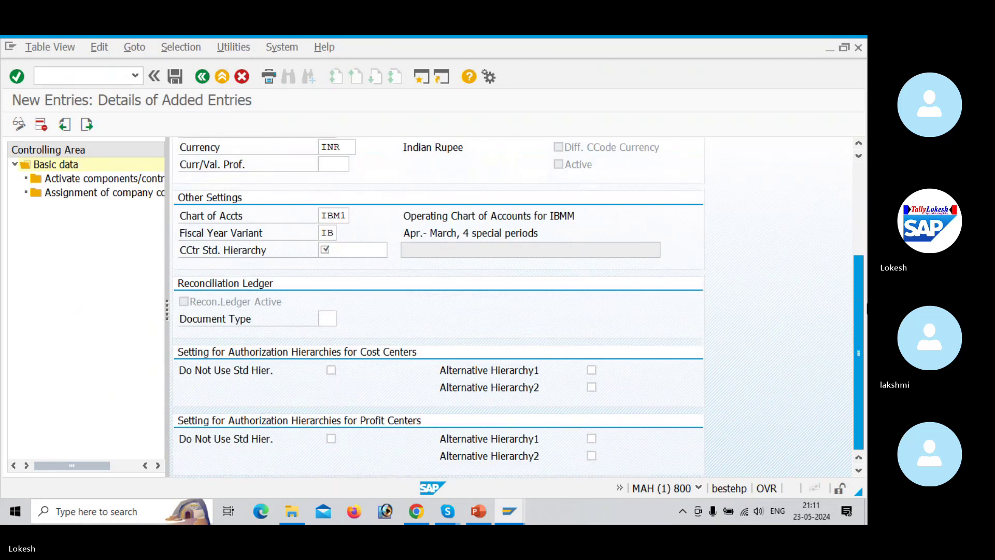
pyautogui.moveTo(860, 308); pyautogui.dragTo(861, 217)
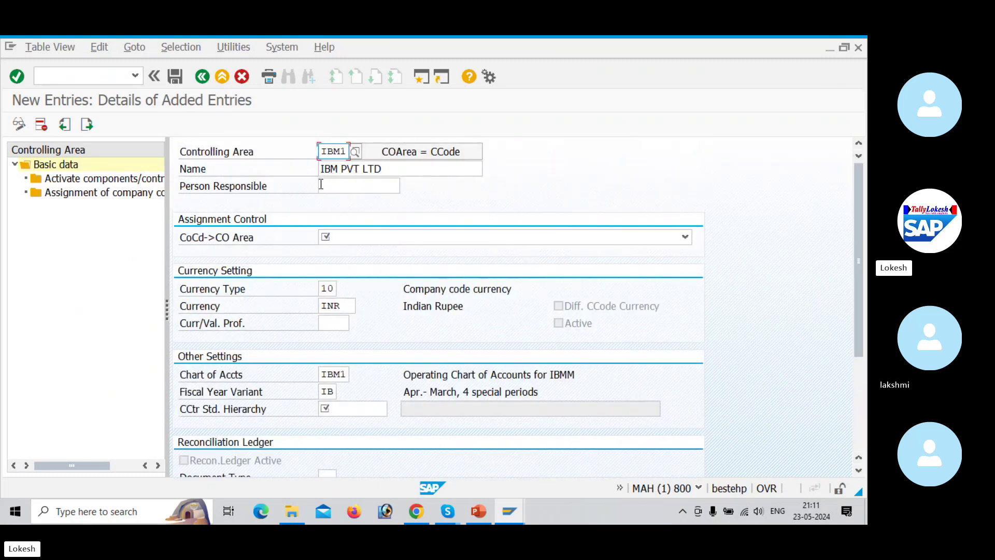
pyautogui.click(467, 238)
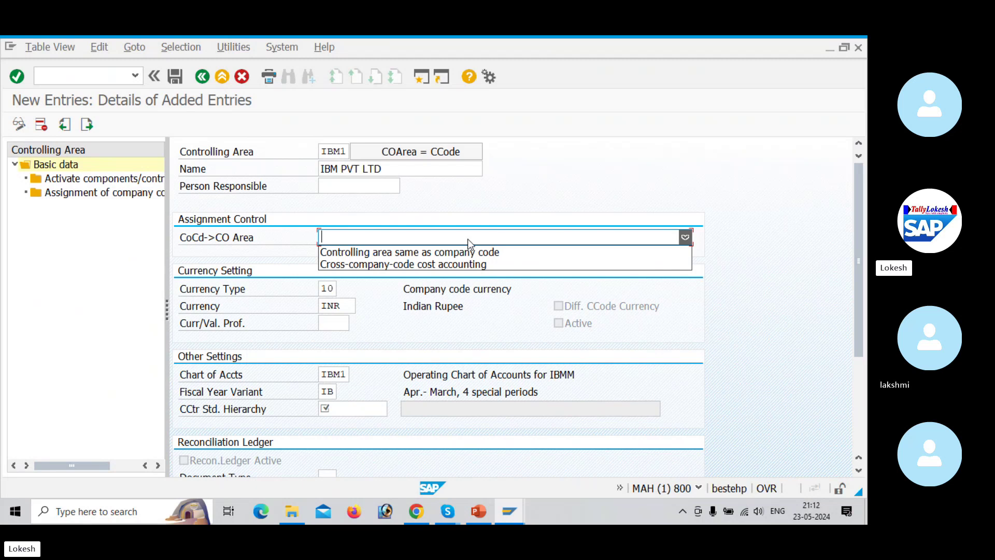
pyautogui.click(475, 250)
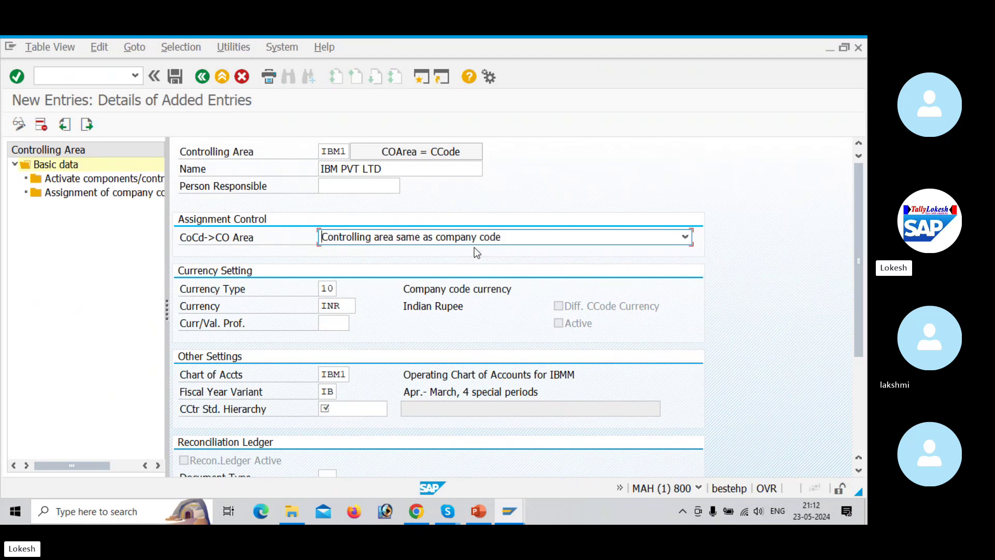
pyautogui.click(334, 291)
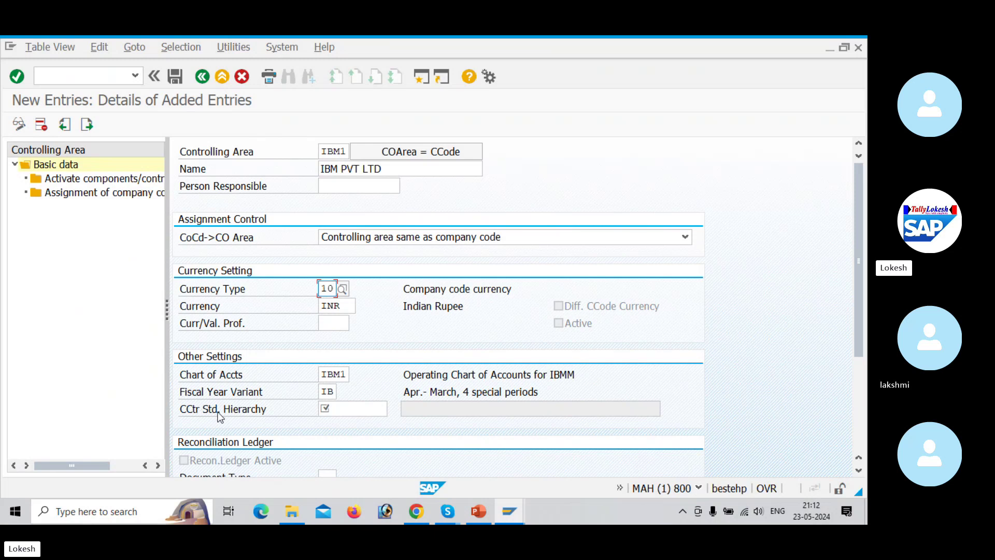
# Enter CCSH_IBM1 as the cost center standard hierarchy of the controlling area.
pyautogui.click(349, 405)
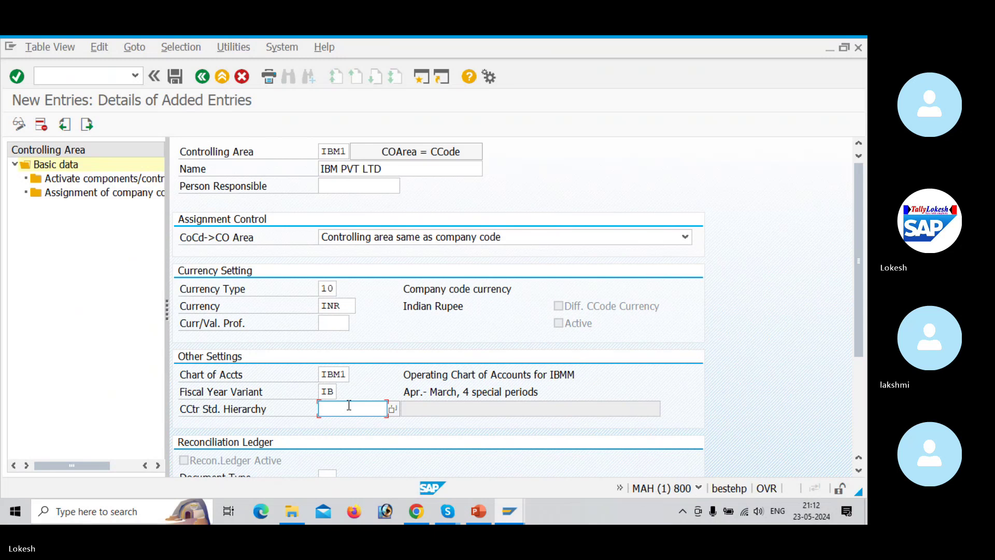
pyautogui.write('CCSD_IBM1')
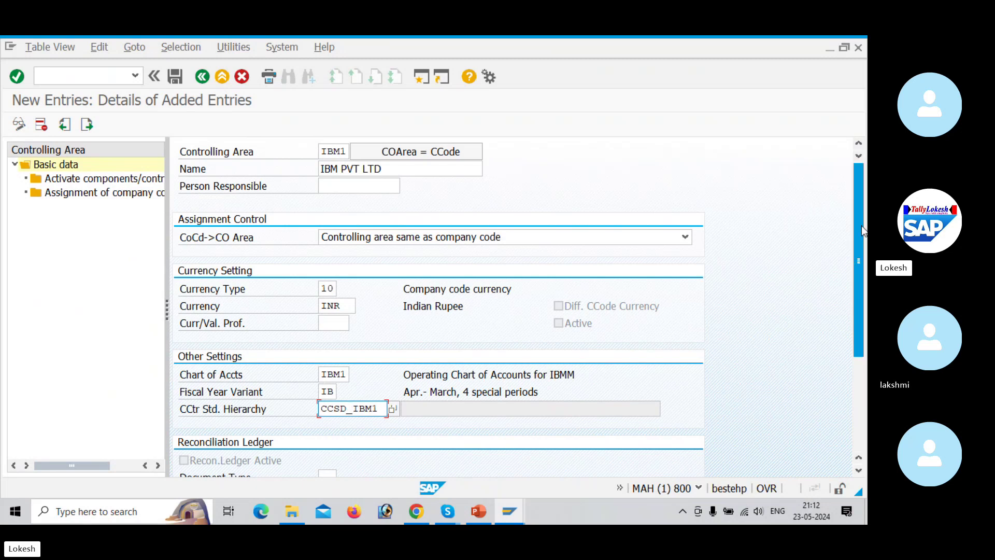
pyautogui.moveTo(862, 225); pyautogui.dragTo(867, 287)
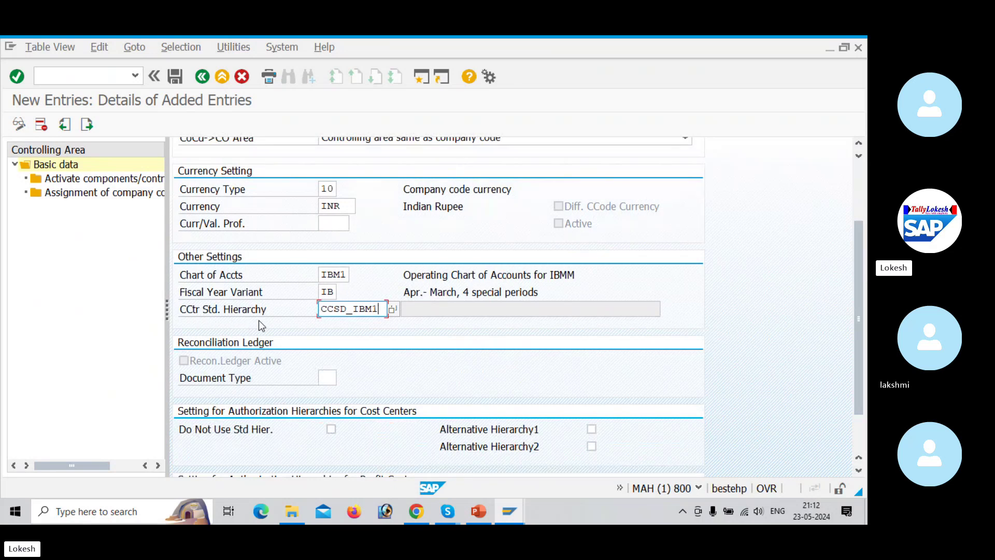
pyautogui.click(345, 310)
pyautogui.press('BackSpace')
pyautogui.write('H_IBM1')
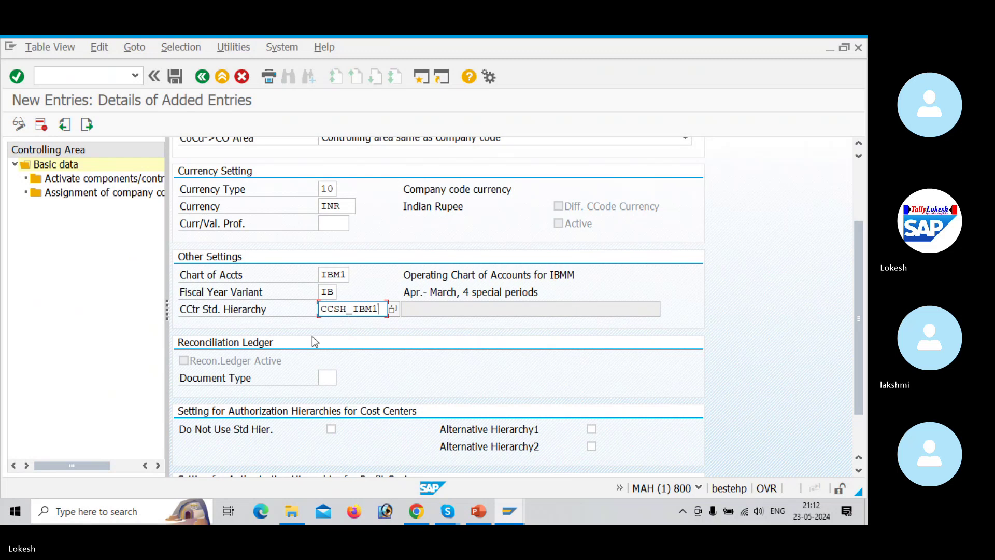
# Set the reconciliation ledger document type to SA and agree to create CCSH_IBM1 as a standard hierarchy.
pyautogui.click(327, 373)
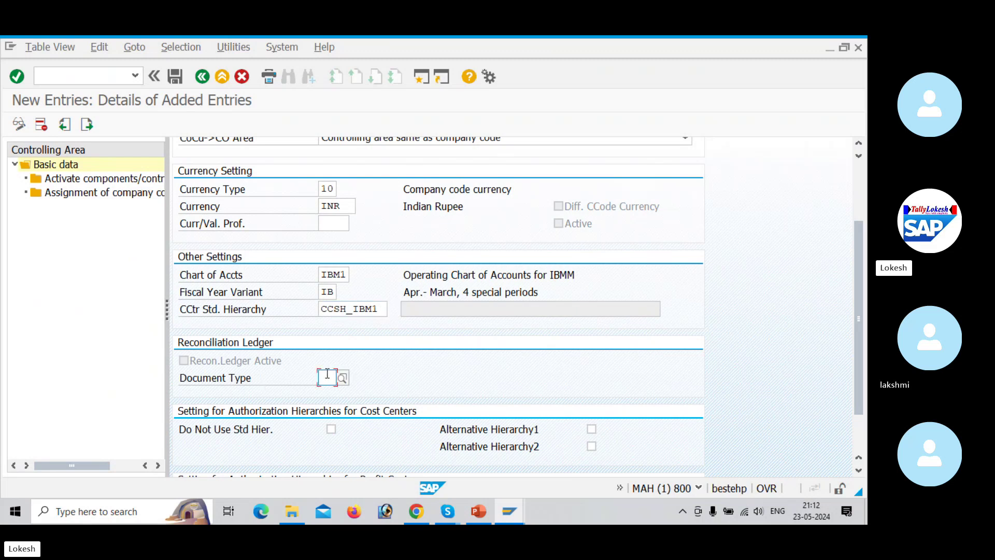
pyautogui.write('SA')
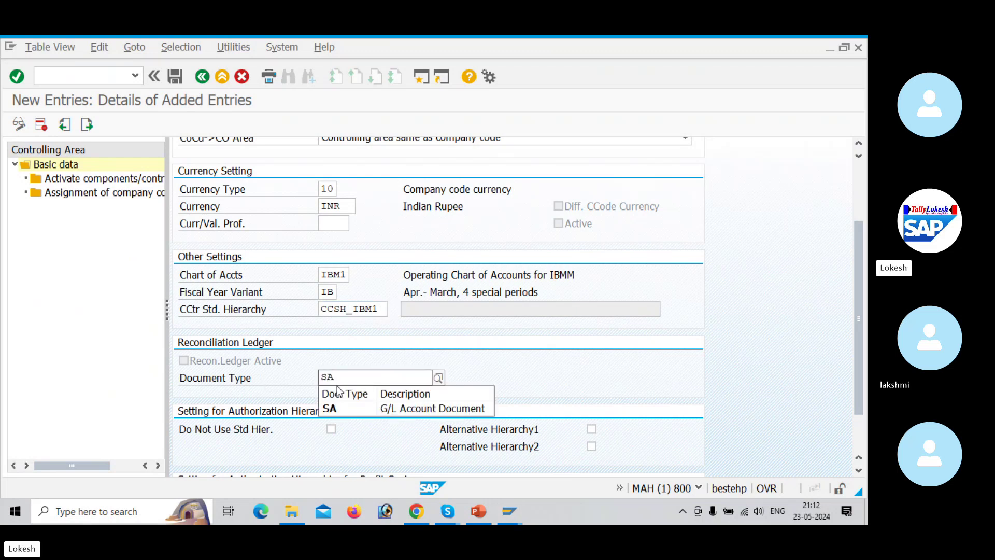
pyautogui.click(362, 409)
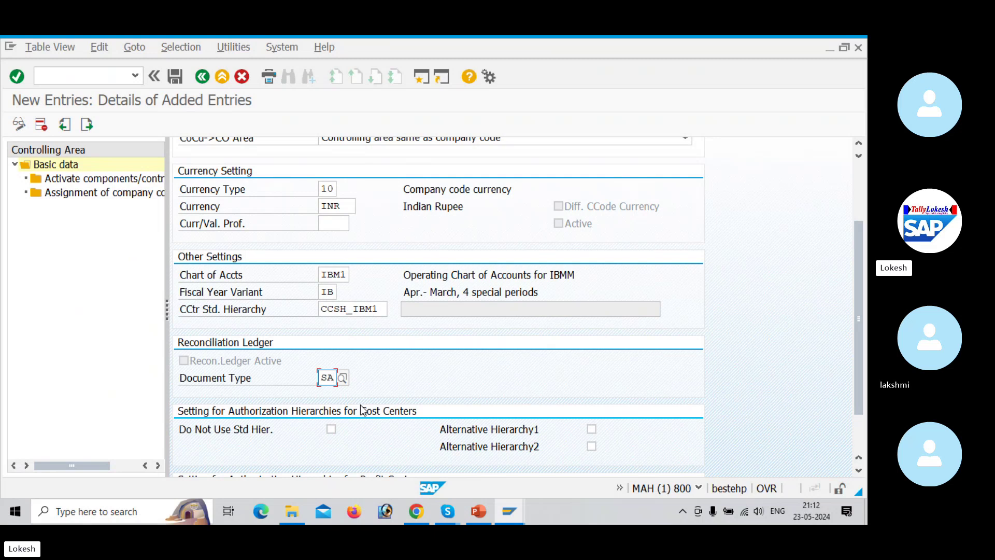
pyautogui.press('Return')
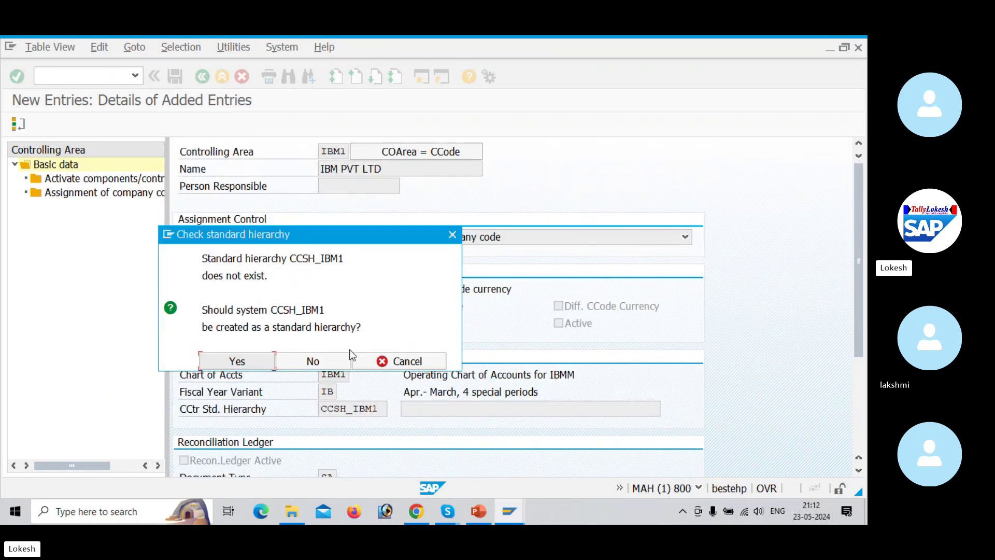
pyautogui.click(262, 362)
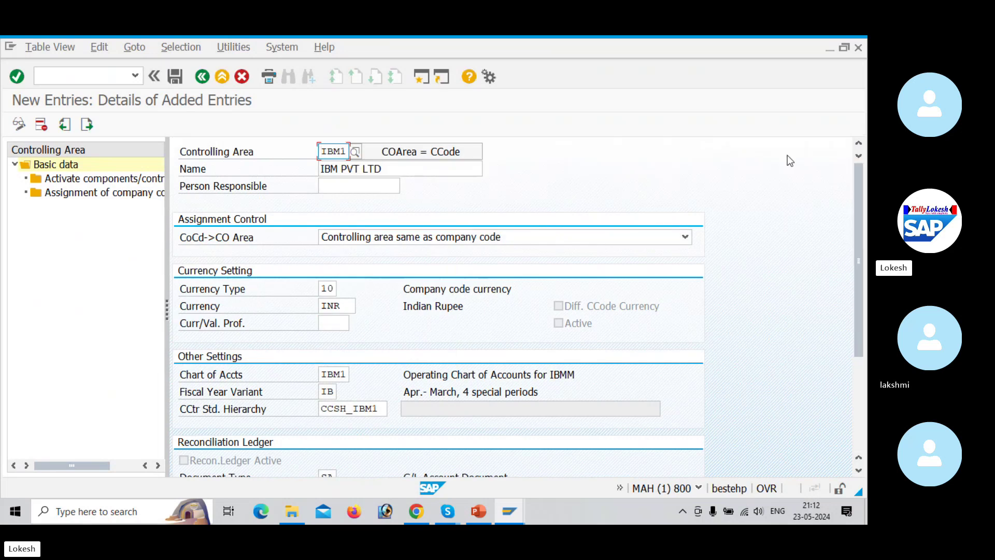
# Save the controlling area with its standard hierarchy in a new customizing request described as "CONTROLLING AREA FOR IBM1".
pyautogui.click(174, 76)
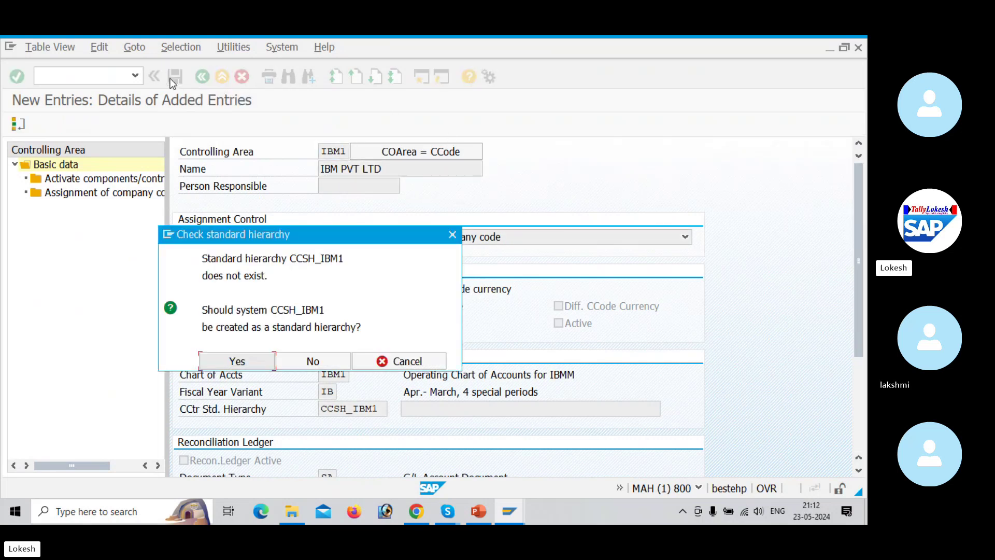
pyautogui.click(248, 363)
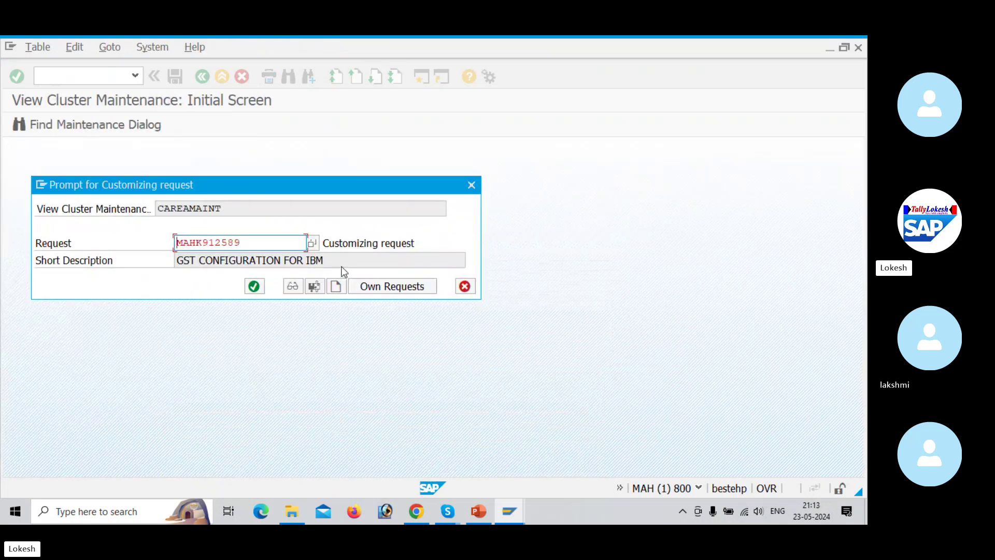
pyautogui.click(336, 288)
pyautogui.write('CONR')
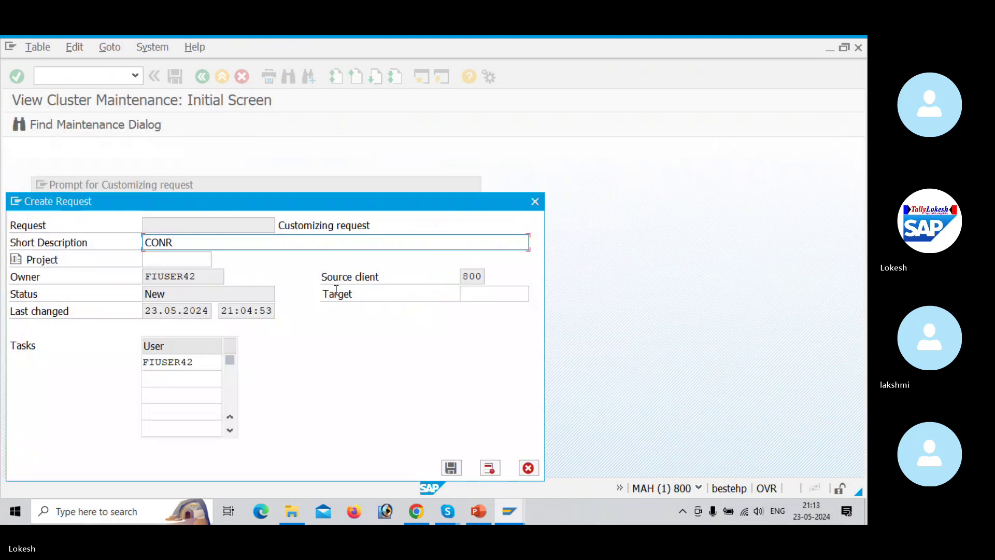
pyautogui.press('BackSpace')
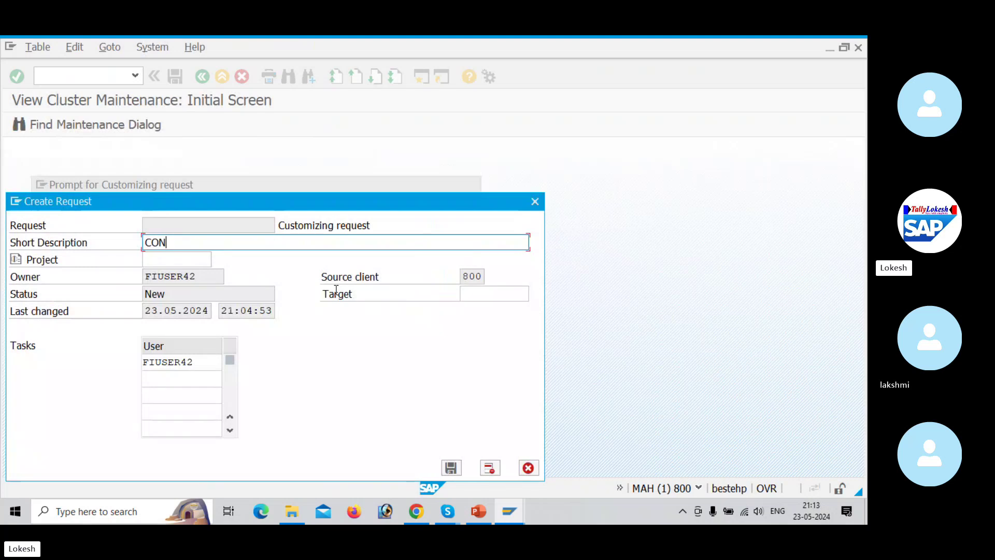
pyautogui.write('TROLLING AREA FOR')
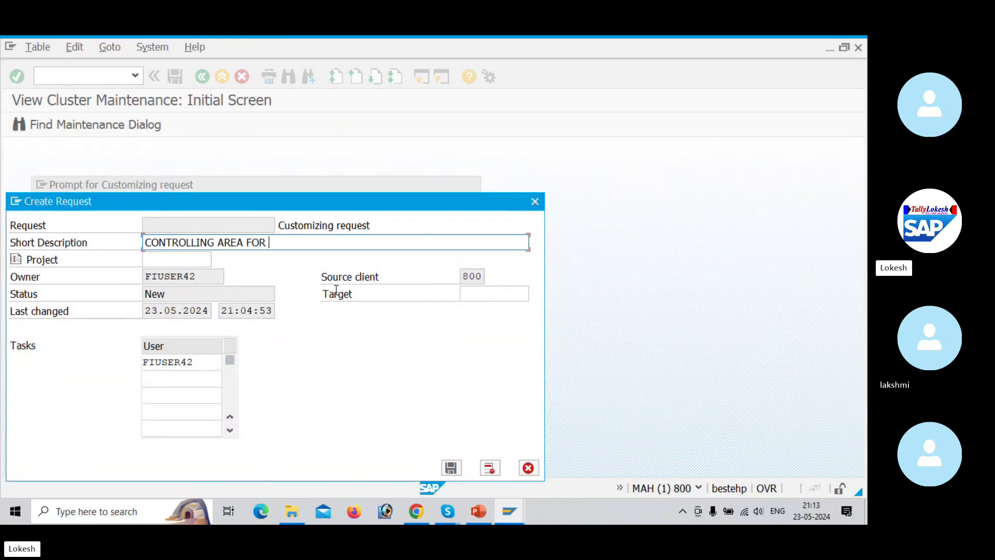
pyautogui.write(' IBM1')
pyautogui.press('Return')
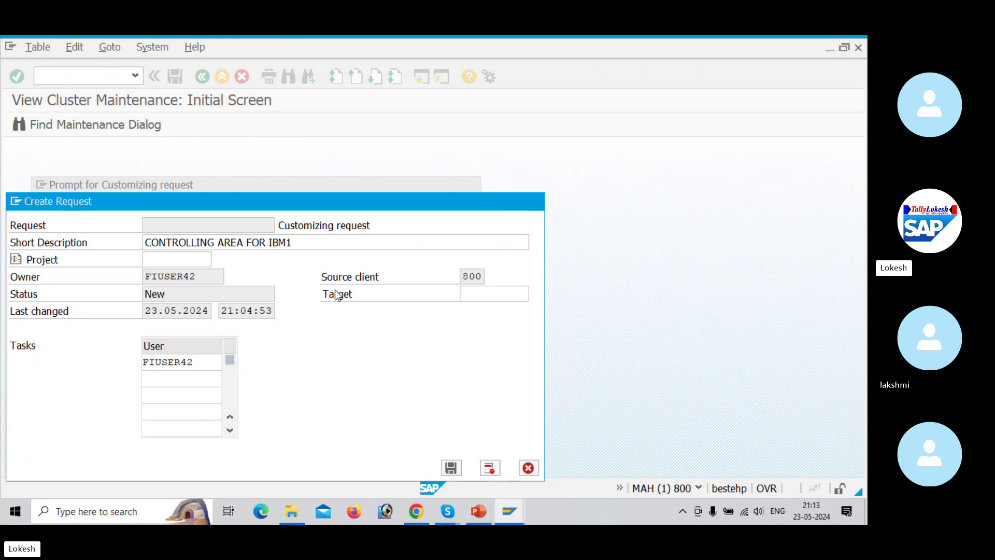
pyautogui.click(259, 288)
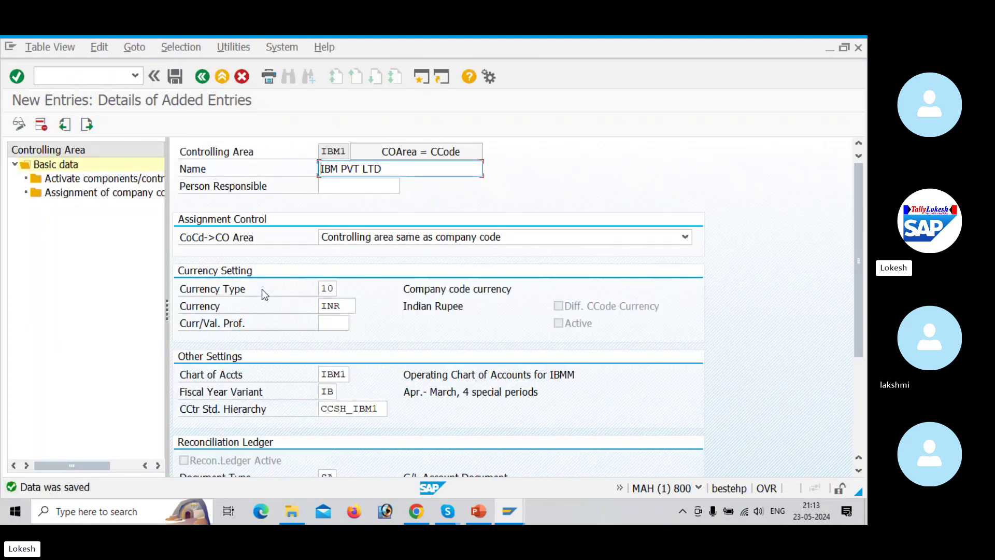
# Add company code IBM1 as a new entry in the controlling area's company code assignments.
pyautogui.doubleClick(125, 197)
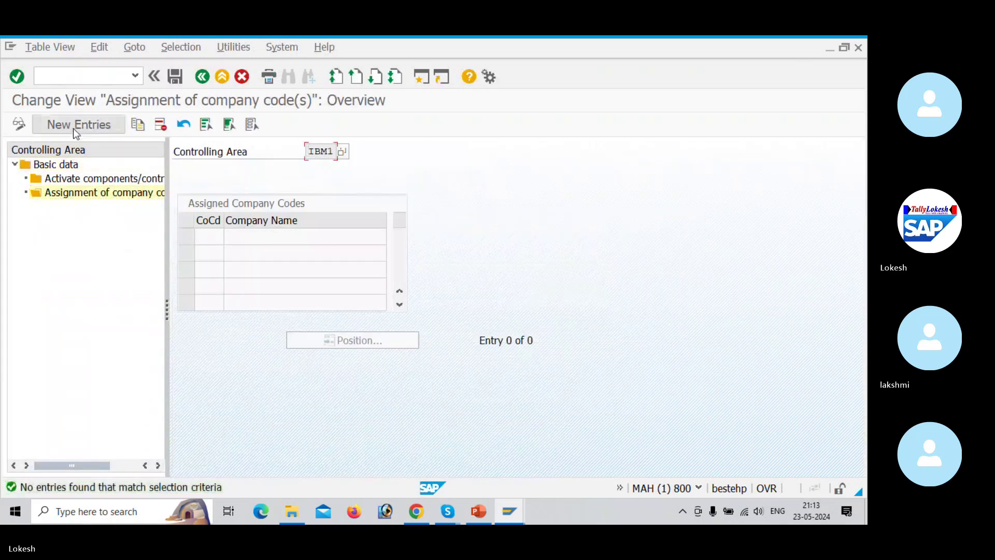
pyautogui.click(75, 127)
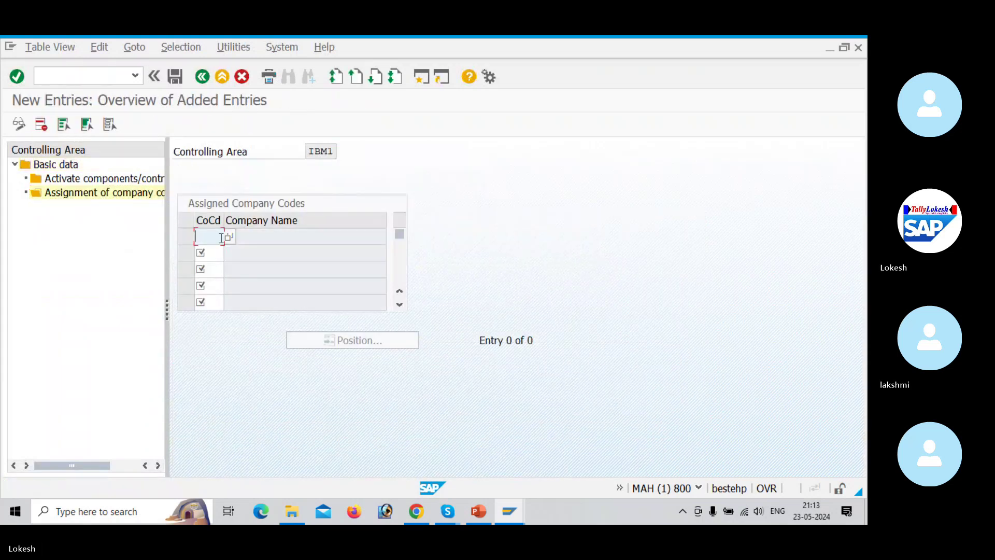
pyautogui.write('IBM1')
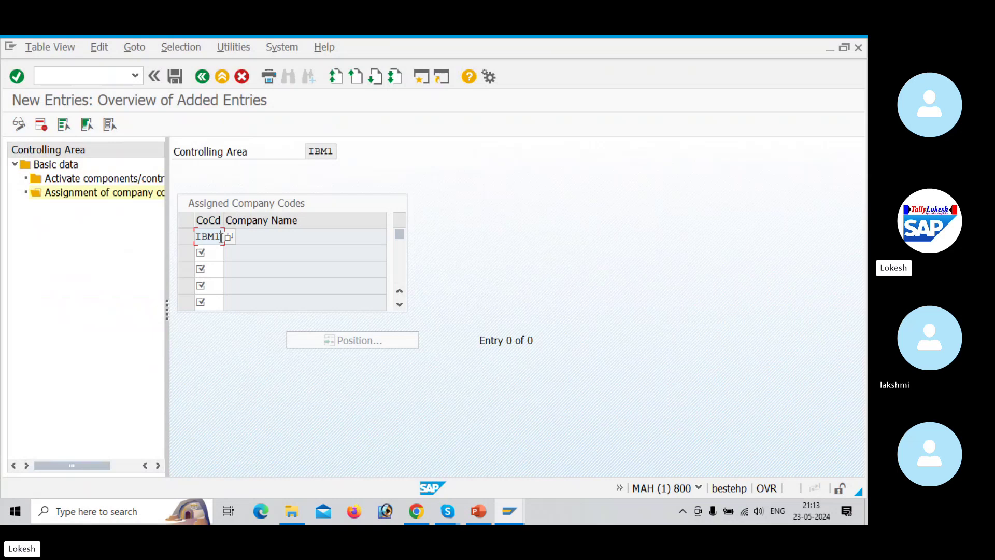
pyautogui.press('Return')
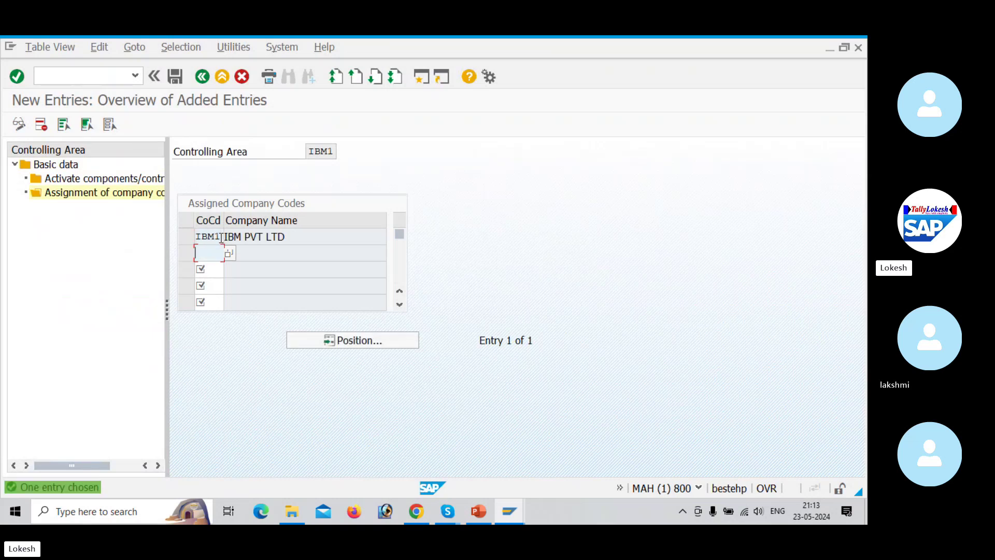
# Save the company code assignment and start a new component activation entry for controlling area IBM1 from fiscal year 2024.
pyautogui.click(180, 79)
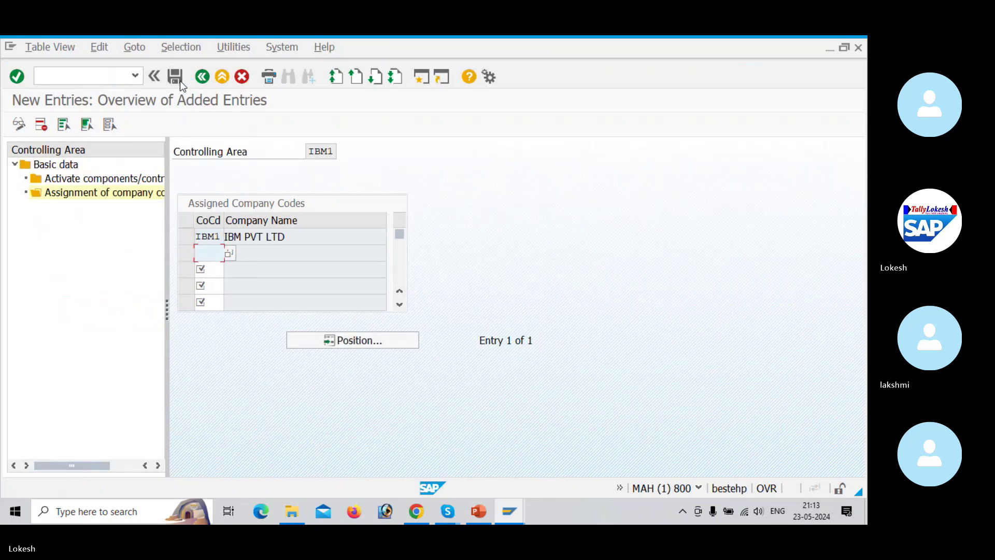
pyautogui.doubleClick(117, 178)
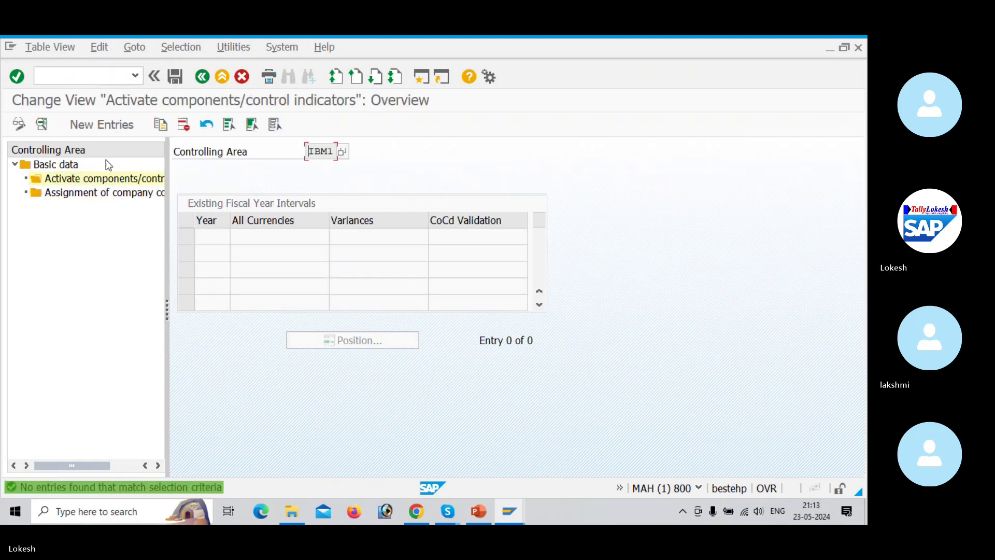
pyautogui.click(107, 129)
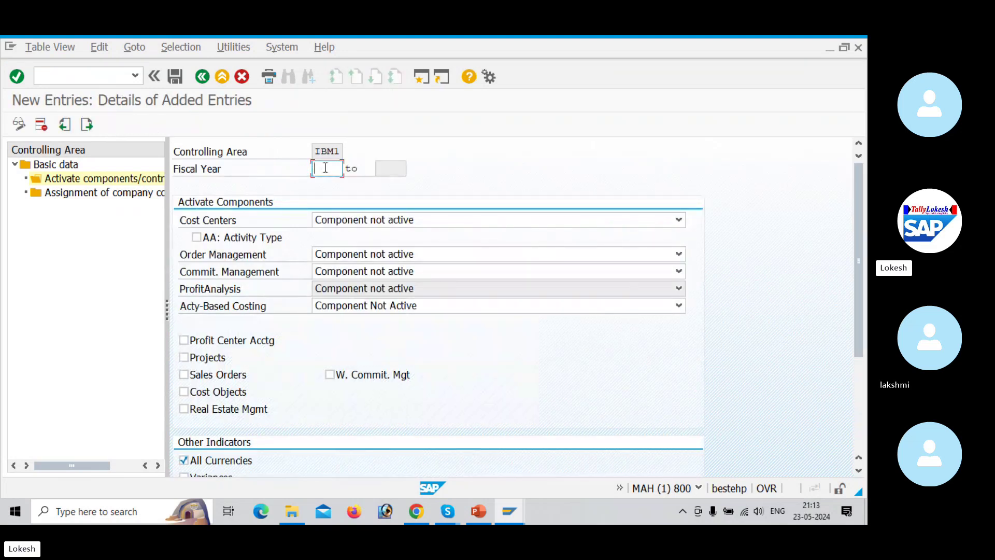
pyautogui.write('2024')
pyautogui.press('Return')
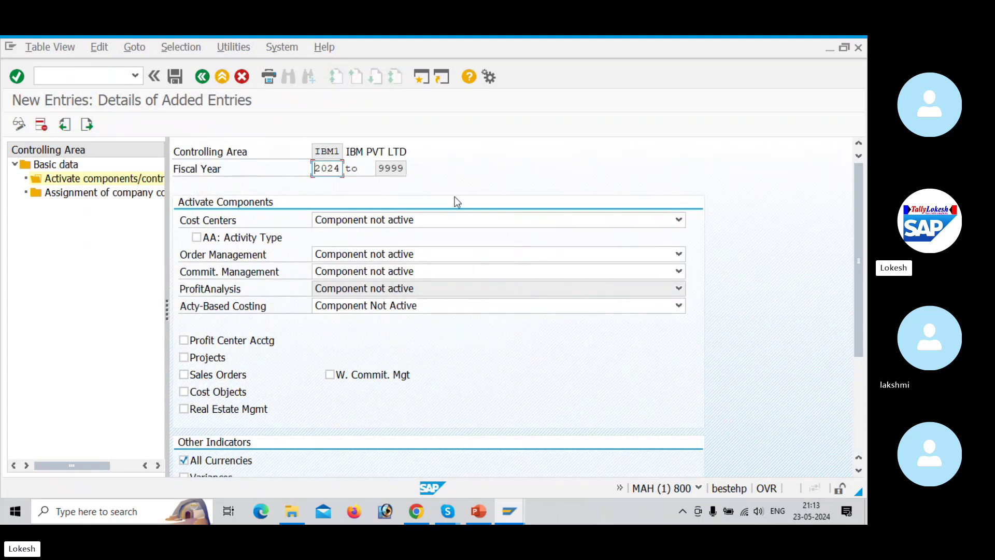
# Activate Cost Centers with Activity Type, Order Management, Commitment Management and Profit Center Accounting for the fiscal year interval.
pyautogui.click(520, 223)
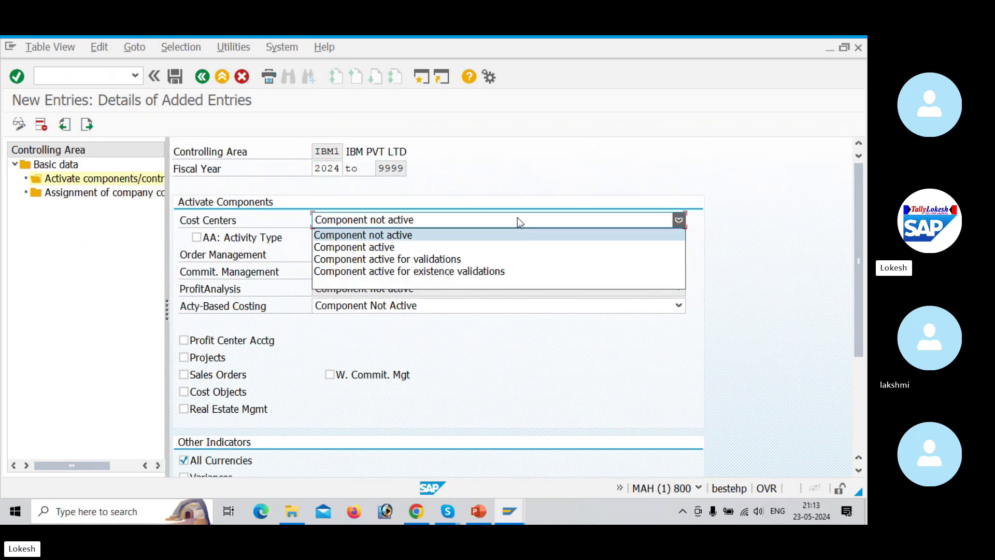
pyautogui.click(472, 251)
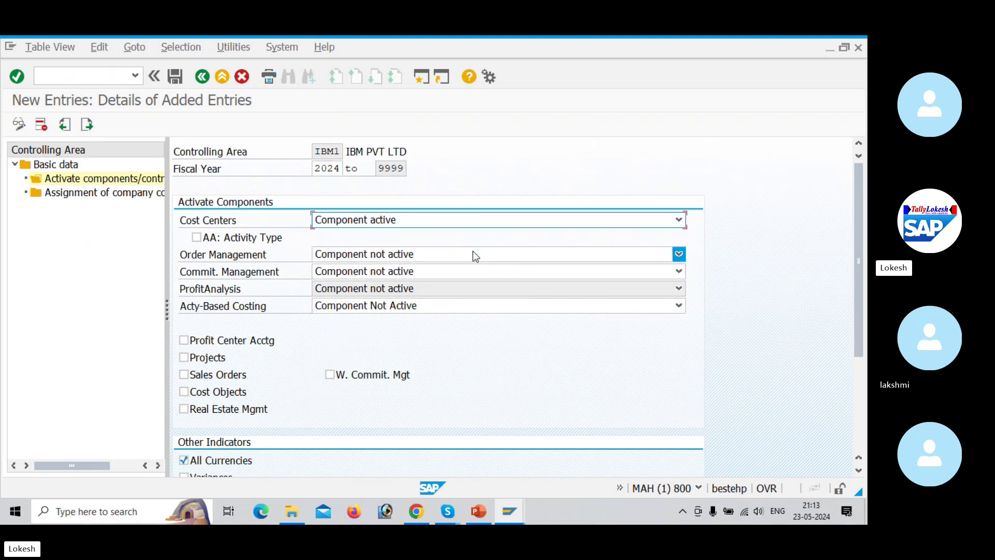
pyautogui.click(201, 237)
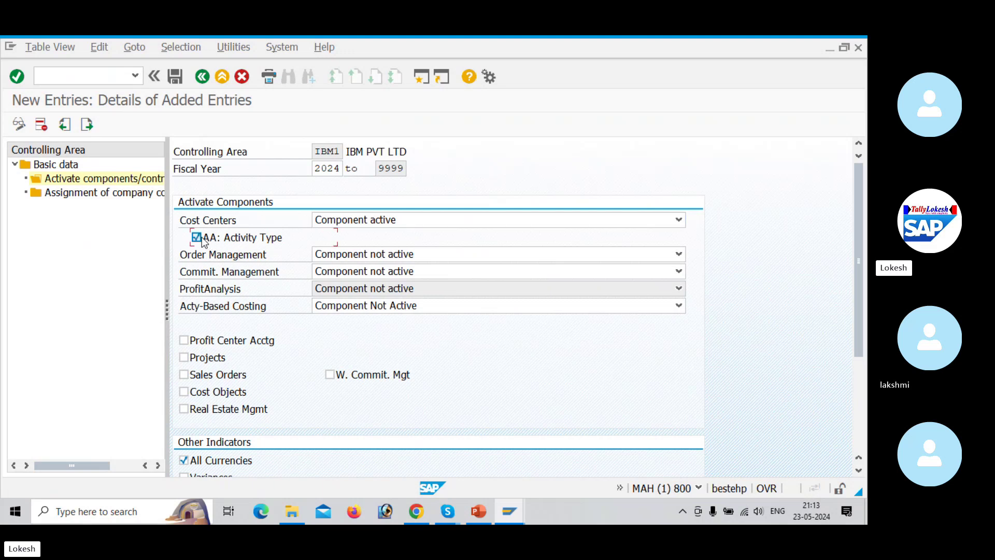
pyautogui.click(515, 254)
pyautogui.click(500, 280)
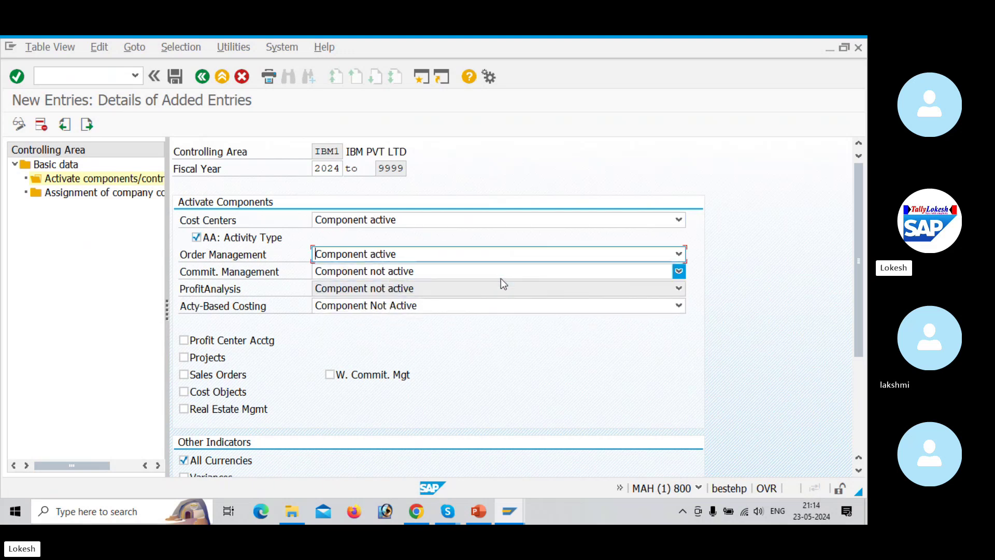
pyautogui.click(509, 273)
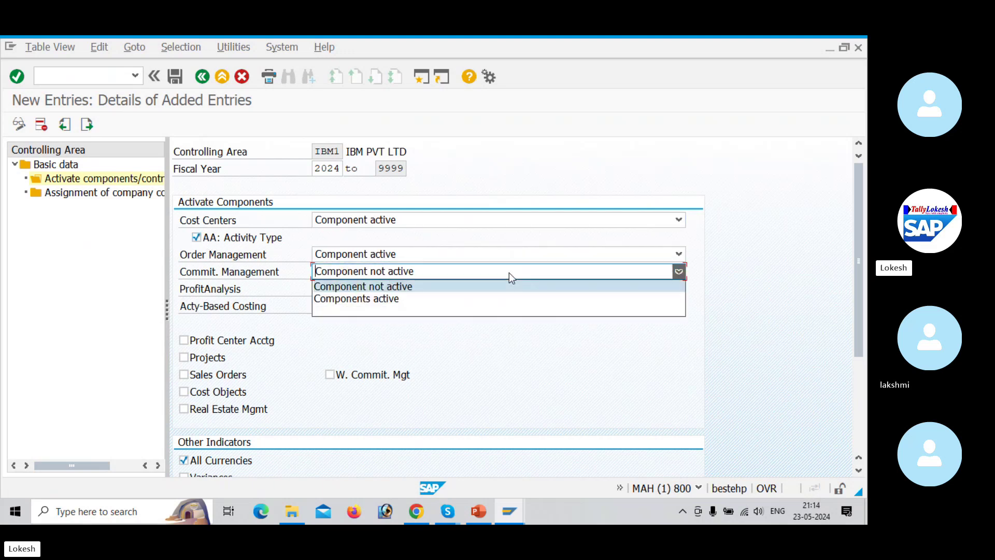
pyautogui.click(487, 302)
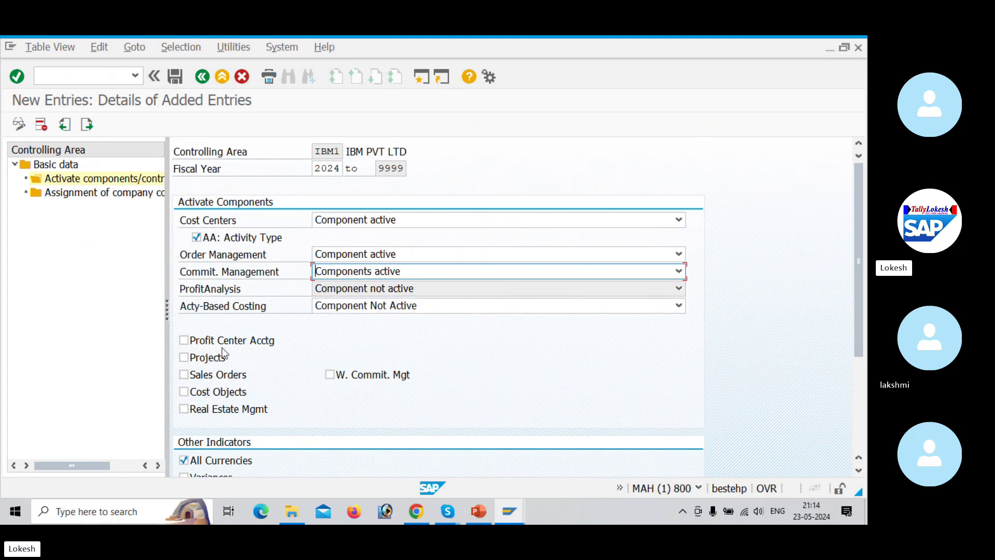
pyautogui.click(193, 341)
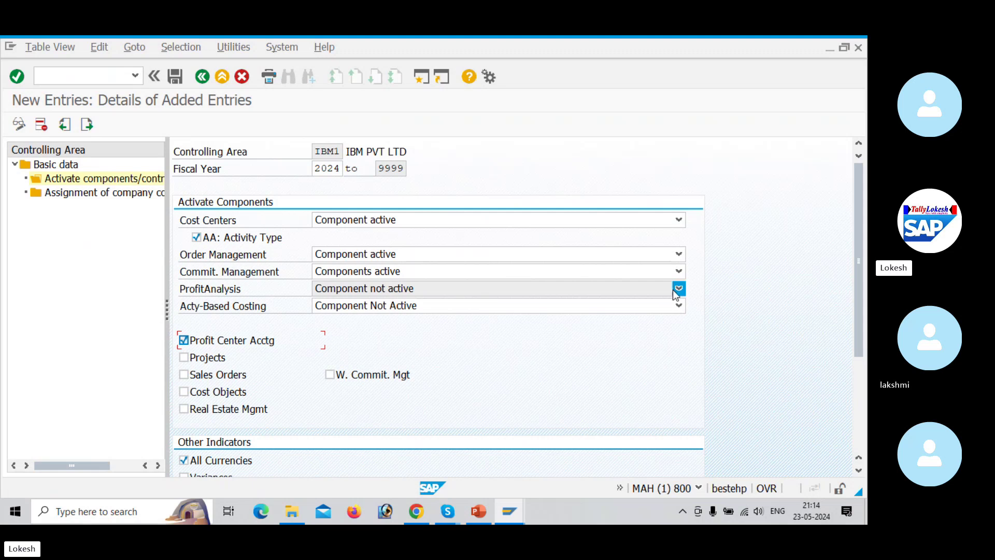
# Save the controlling area's component activation and accept the critical transport notice.
pyautogui.moveTo(862, 202); pyautogui.dragTo(866, 154)
pyautogui.click(175, 80)
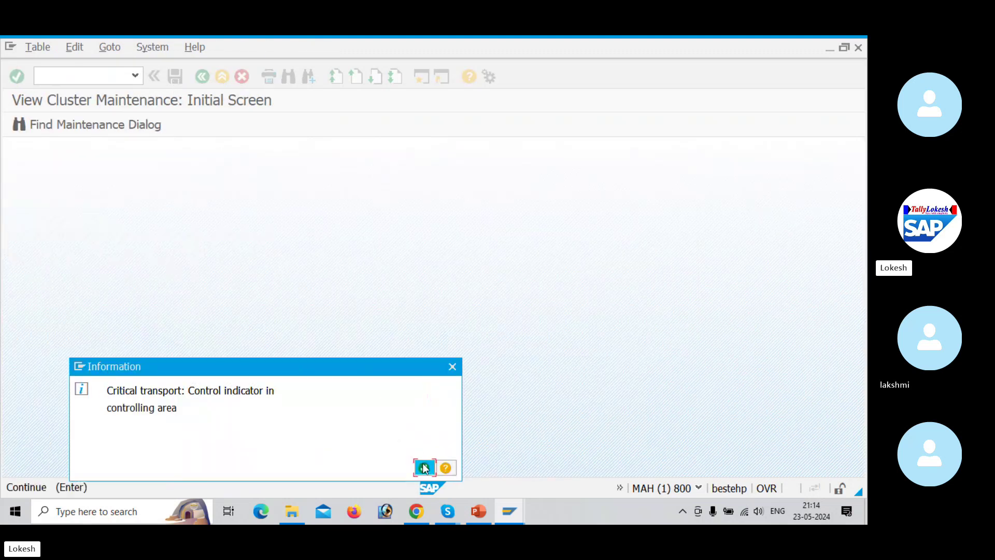
pyautogui.click(423, 466)
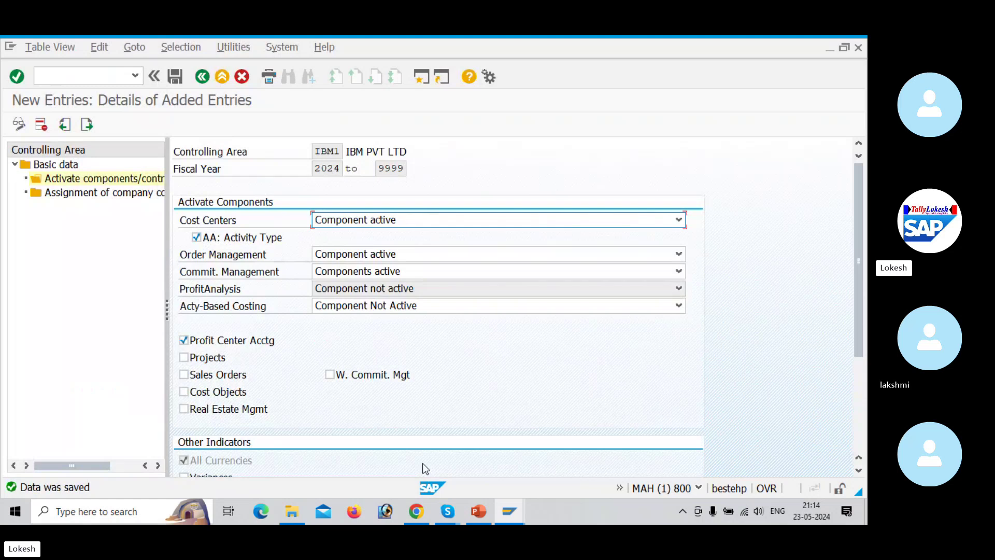
# Check the configuration steps slide in PowerPoint, and open transaction KANK in SAP to change the number range groups of CO area IBM1.
pyautogui.hotkey('alt', 'Tab')
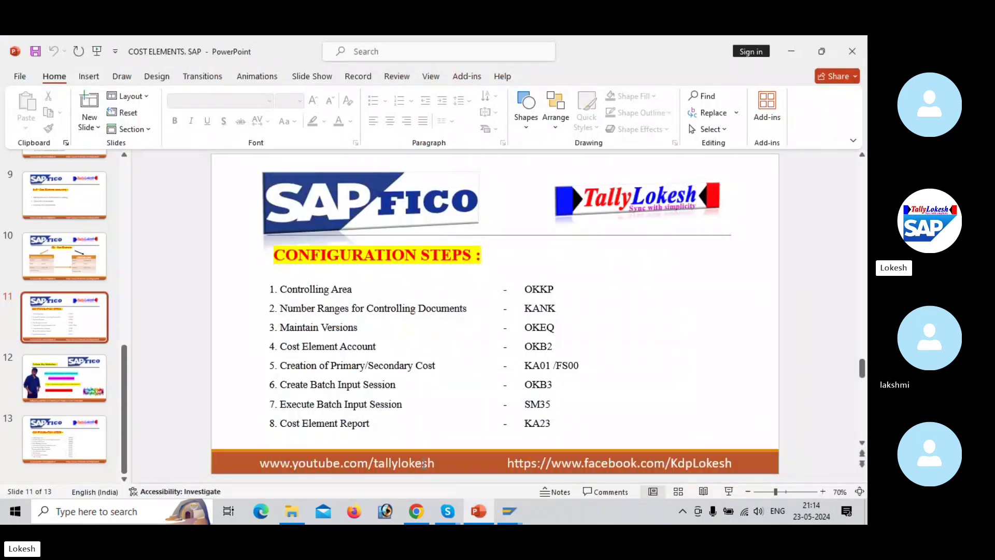
pyautogui.hotkey('alt', 'Tab')
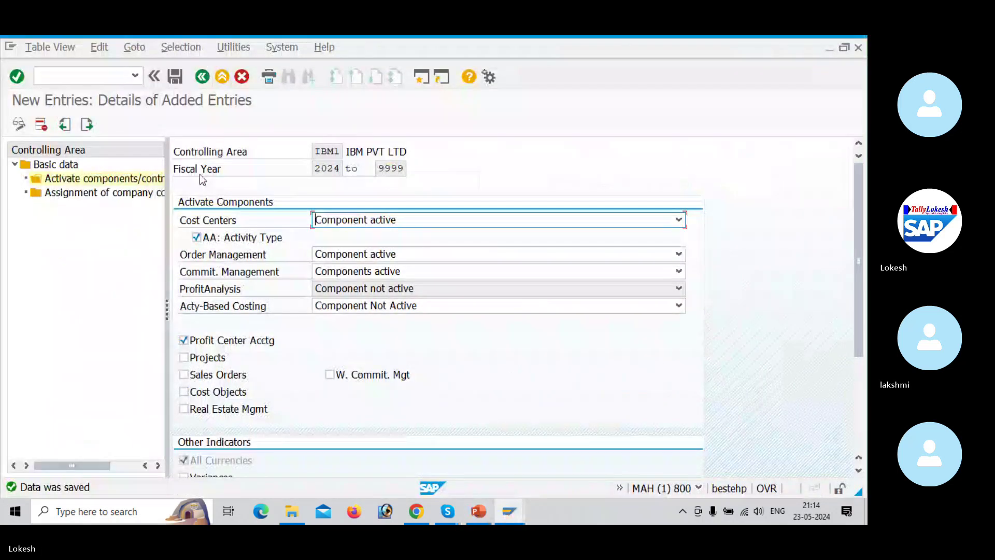
pyautogui.click(115, 78)
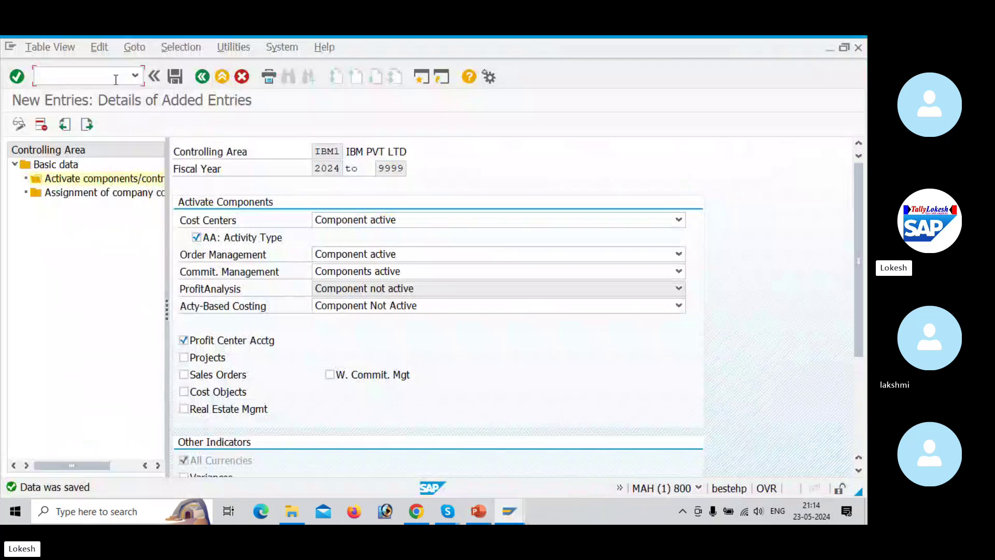
pyautogui.write('/N')
pyautogui.write('KA06')
pyautogui.press('Return')
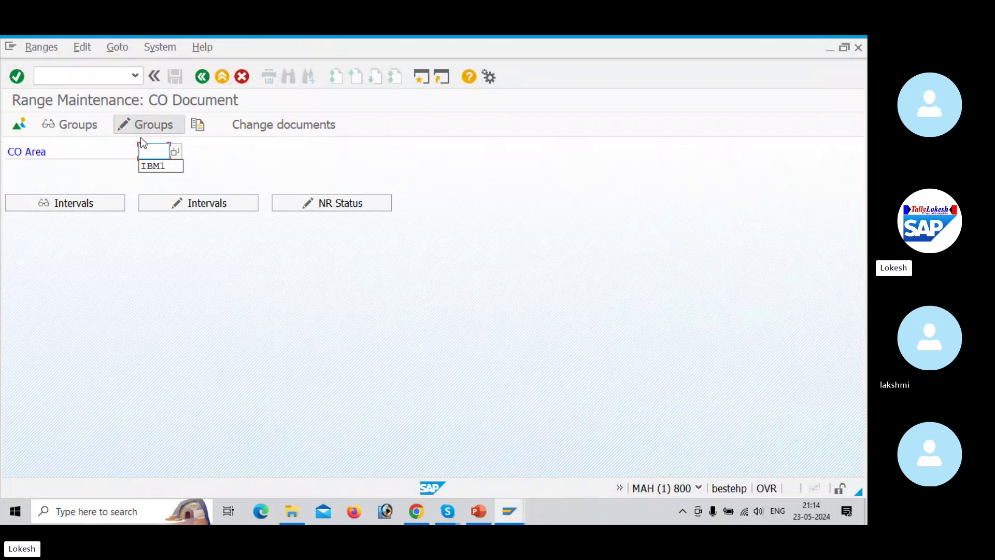
pyautogui.click(154, 131)
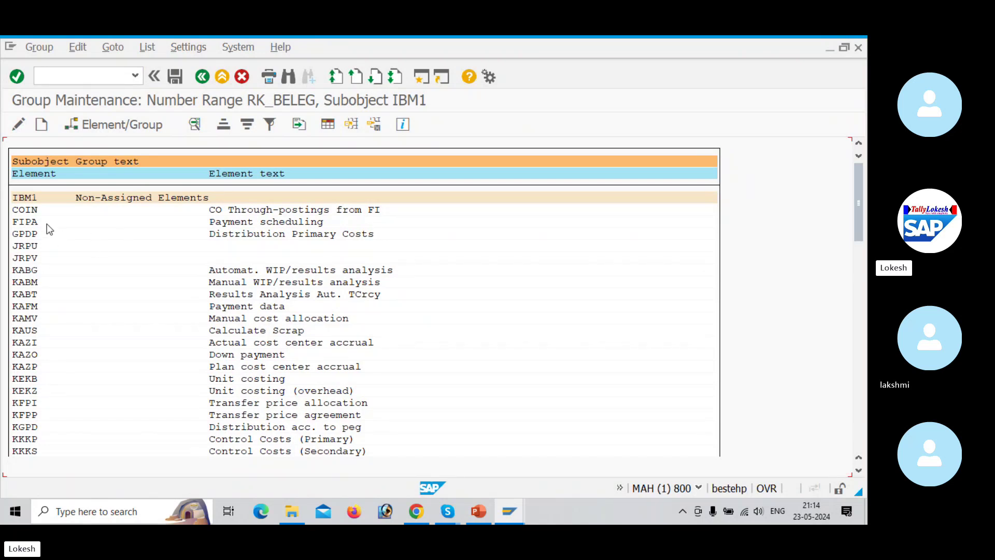
# Create a new CO document number range group named "CONTROLLING AREA FOR IBM1".
pyautogui.click(27, 210)
pyautogui.click(50, 126)
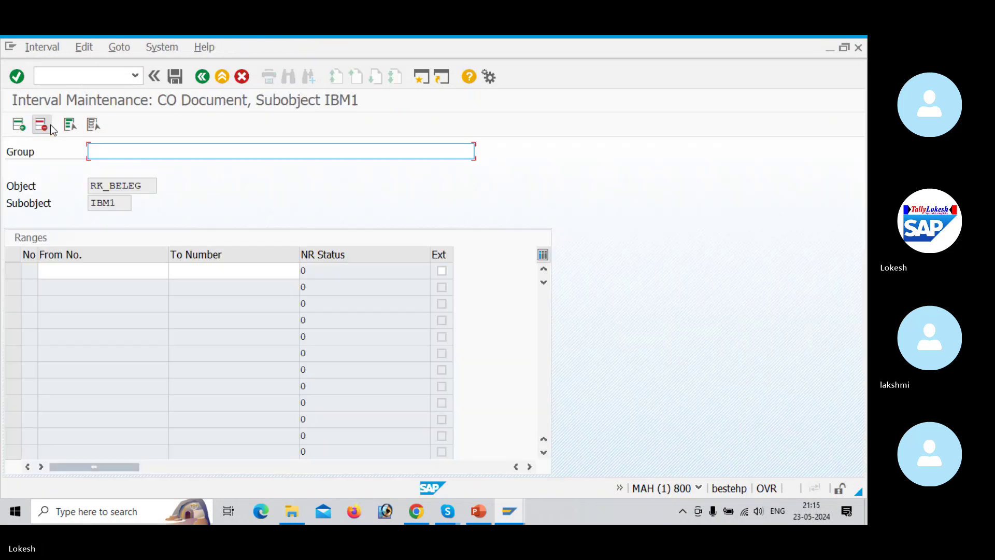
pyautogui.write('CONG')
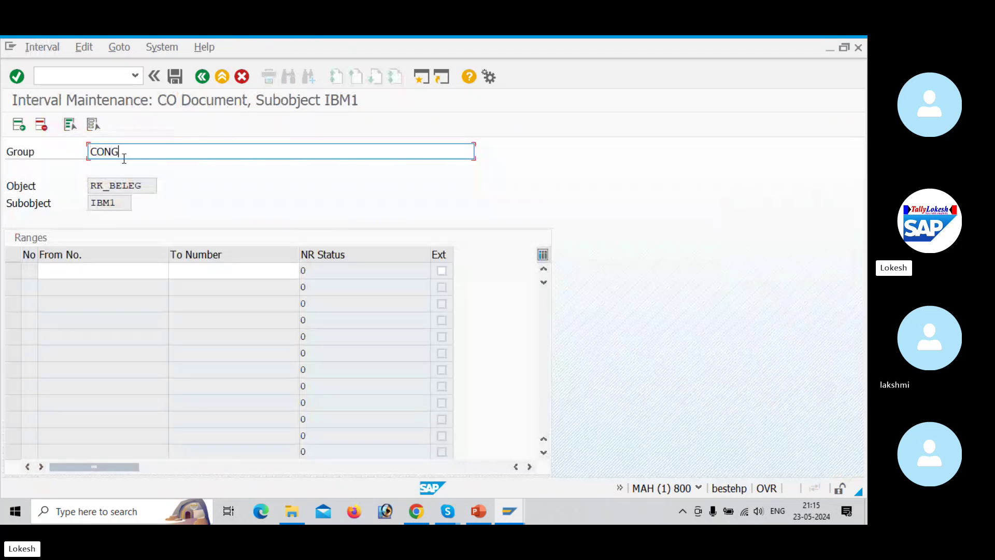
pyautogui.press('BackSpace')
pyautogui.write('TRO')
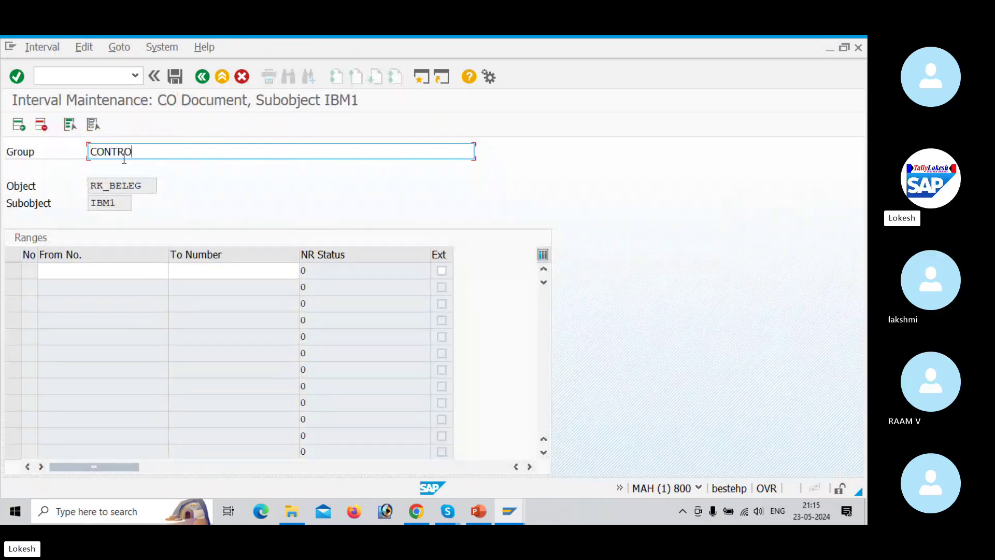
pyautogui.write('LLING AREA ')
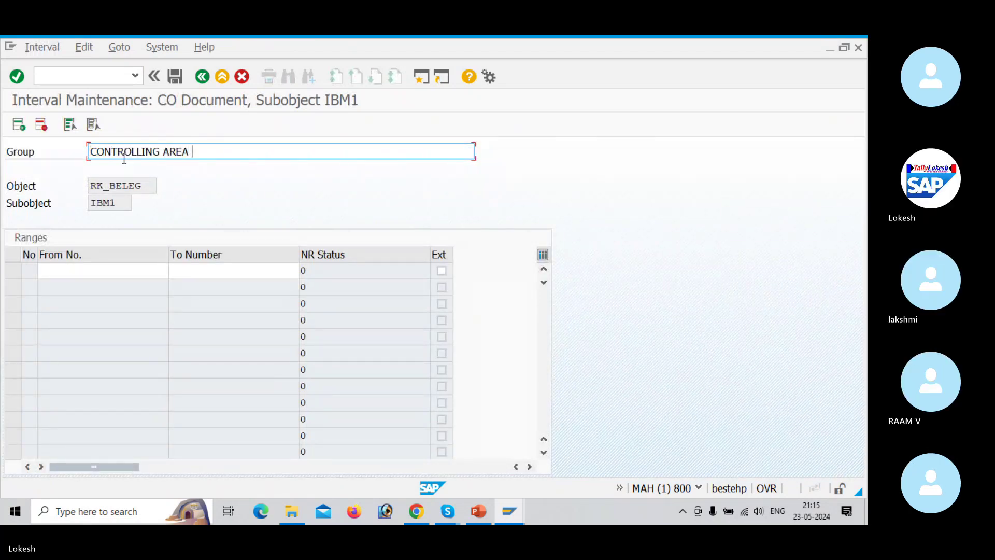
pyautogui.write('FOR IBM1')
# Set the group's number range interval from 01 to 1000, save it and accept the interval transport notice.
pyautogui.click(61, 274)
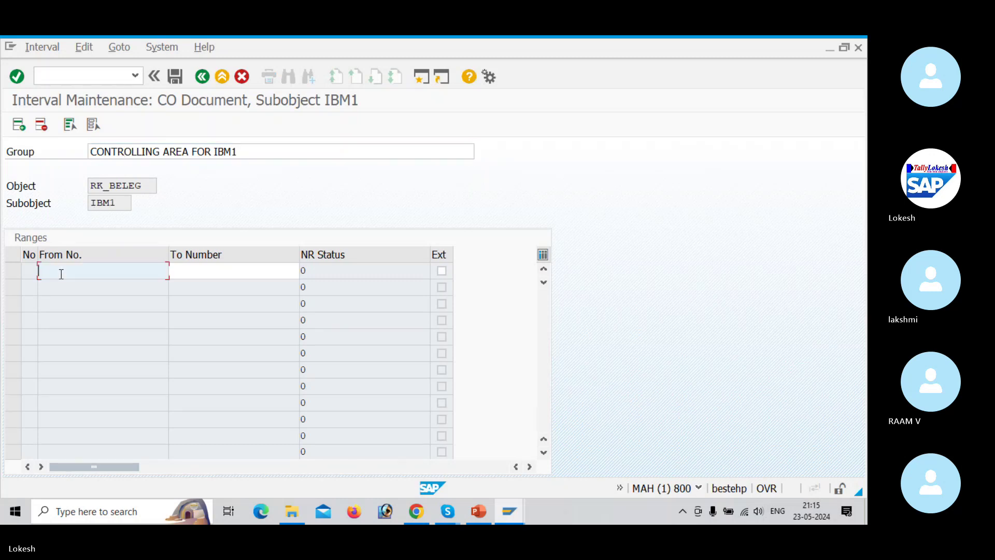
pyautogui.write('01')
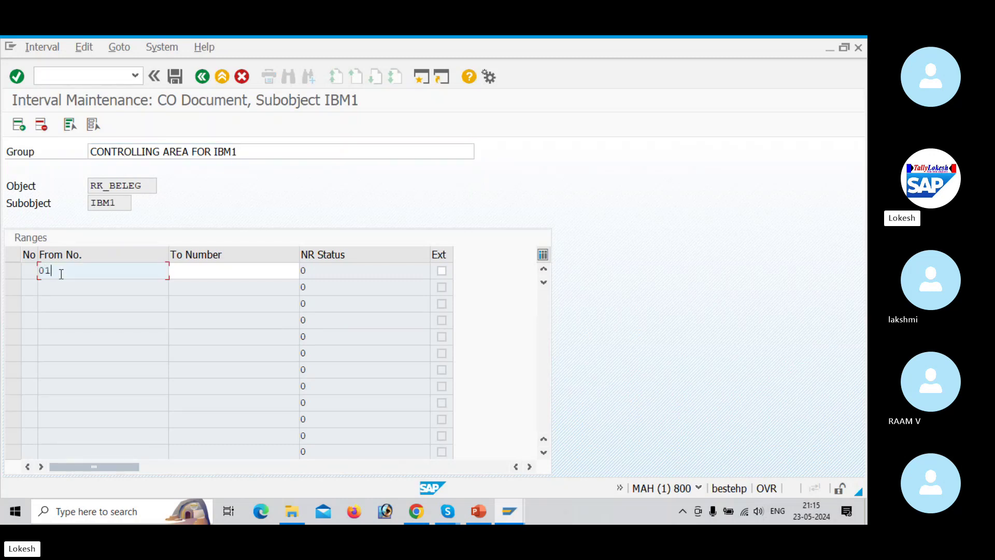
pyautogui.click(197, 271)
pyautogui.write('1000')
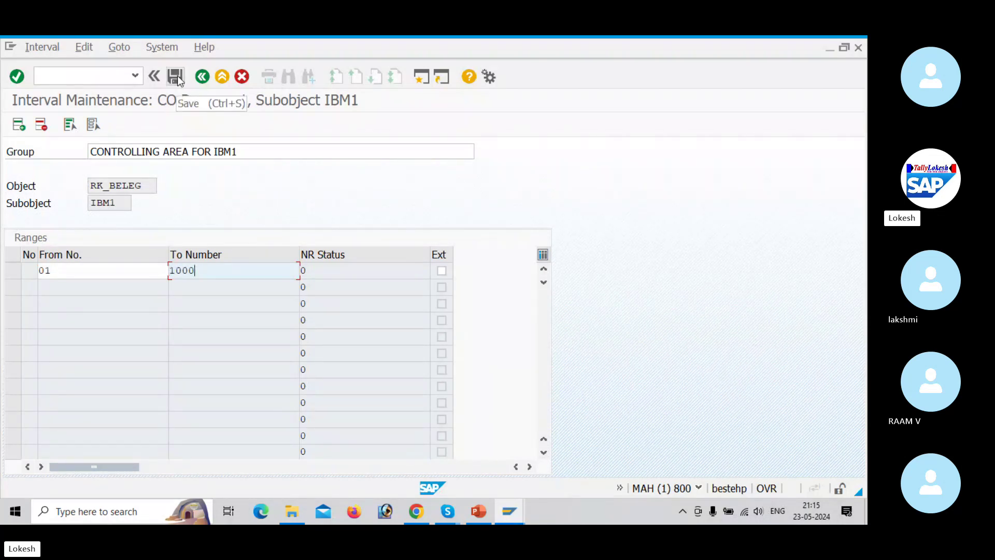
pyautogui.click(176, 77)
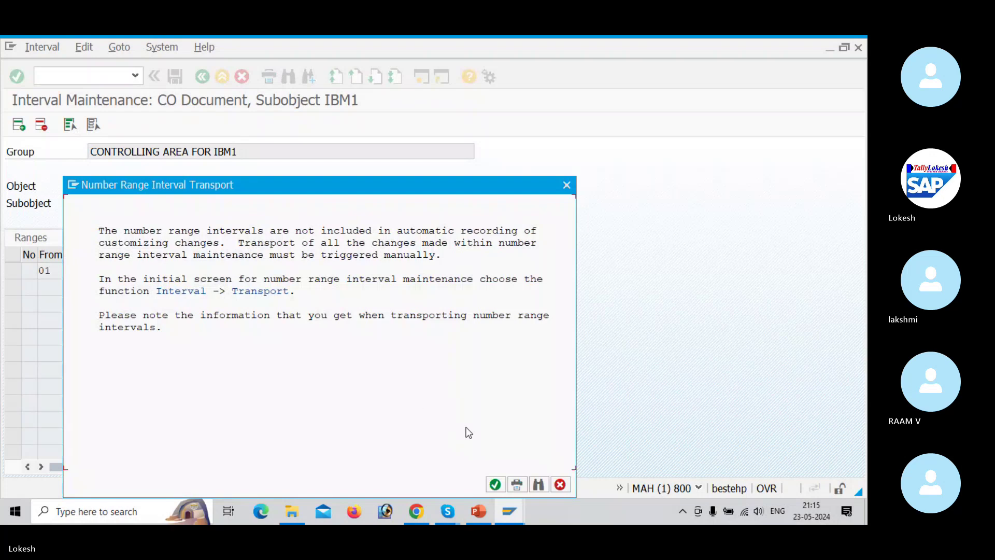
pyautogui.click(496, 483)
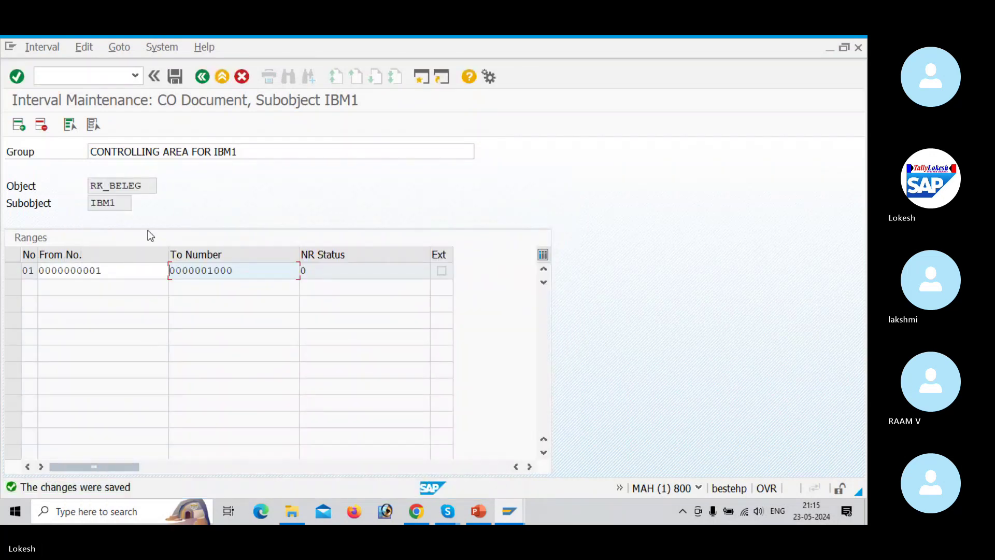
# Assign element COIN (CO Through-postings from FI) to the group CONTROLLING AREA FOR IBM1 and save the group assignment.
pyautogui.click(203, 78)
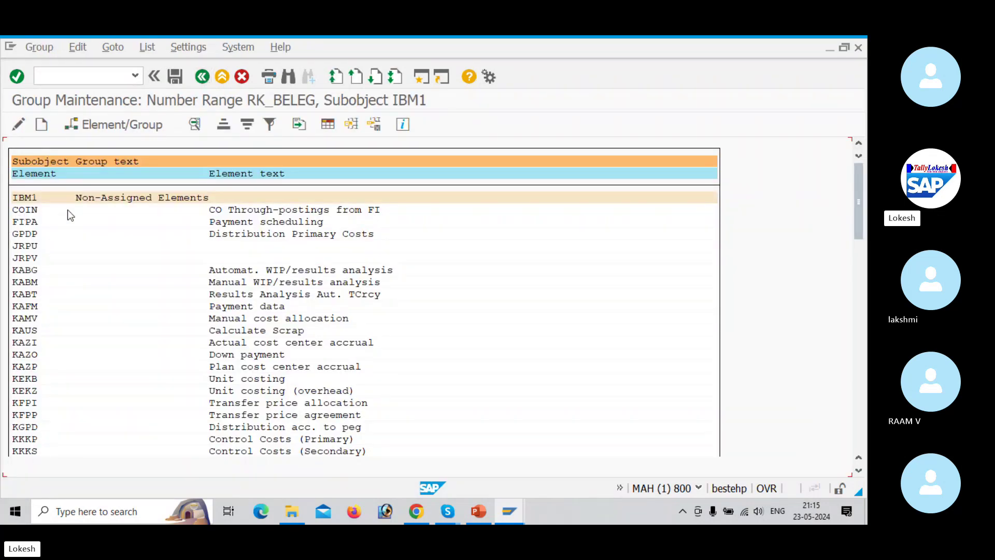
pyautogui.click(32, 210)
pyautogui.click(109, 129)
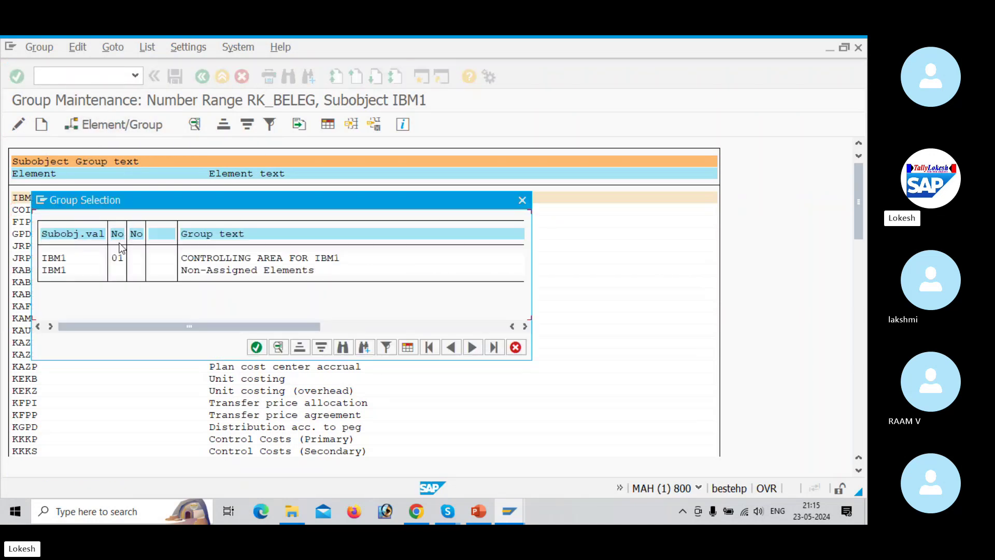
pyautogui.click(120, 259)
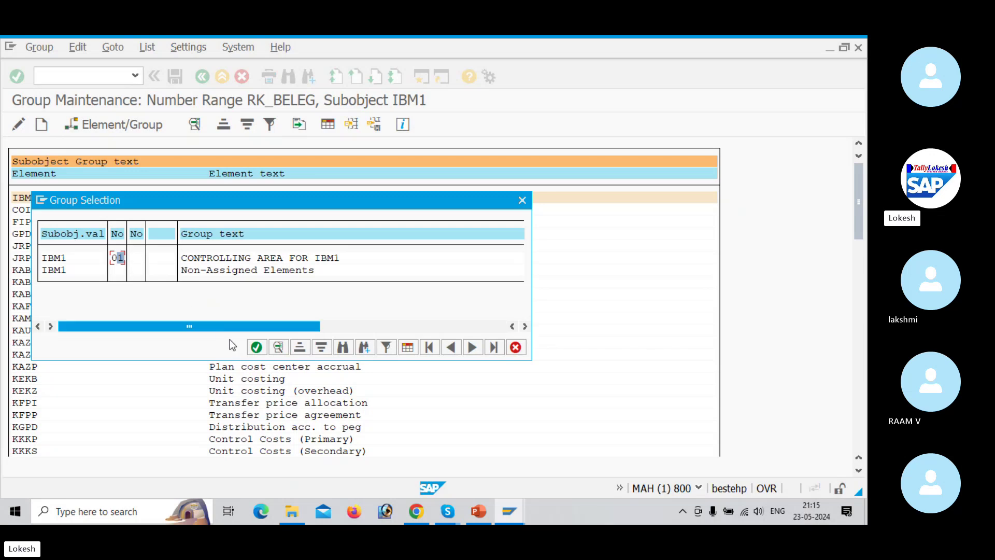
pyautogui.doubleClick(118, 259)
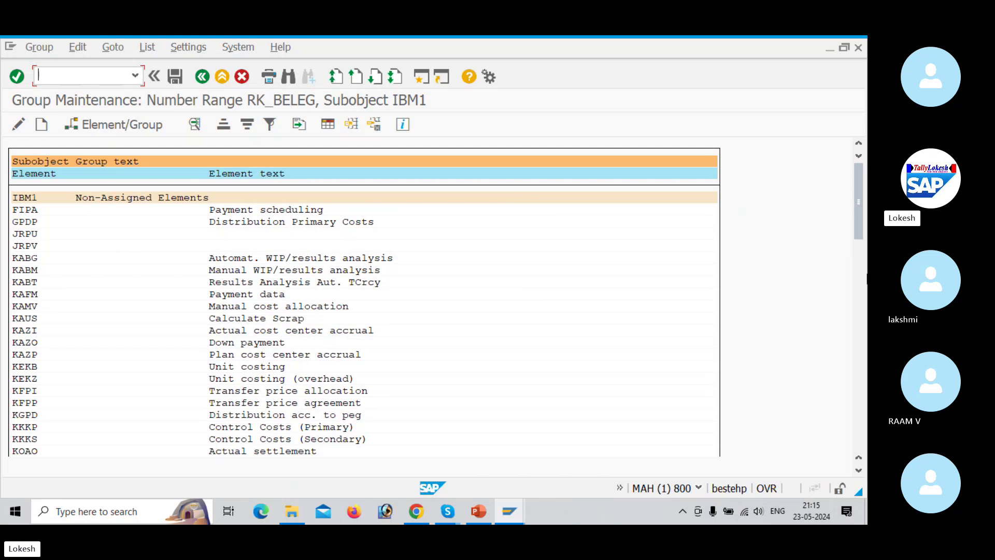
pyautogui.moveTo(859, 219); pyautogui.dragTo(863, 458)
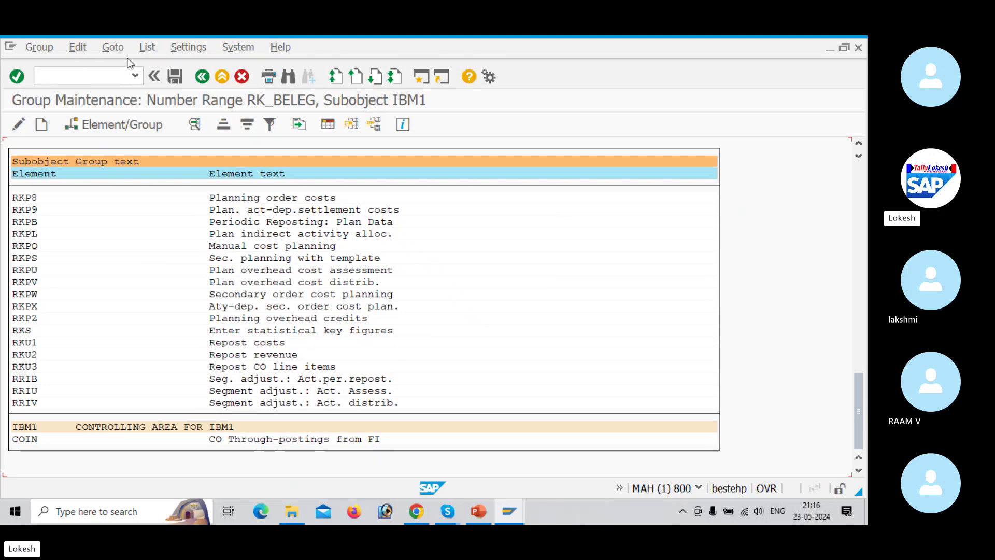
pyautogui.click(177, 79)
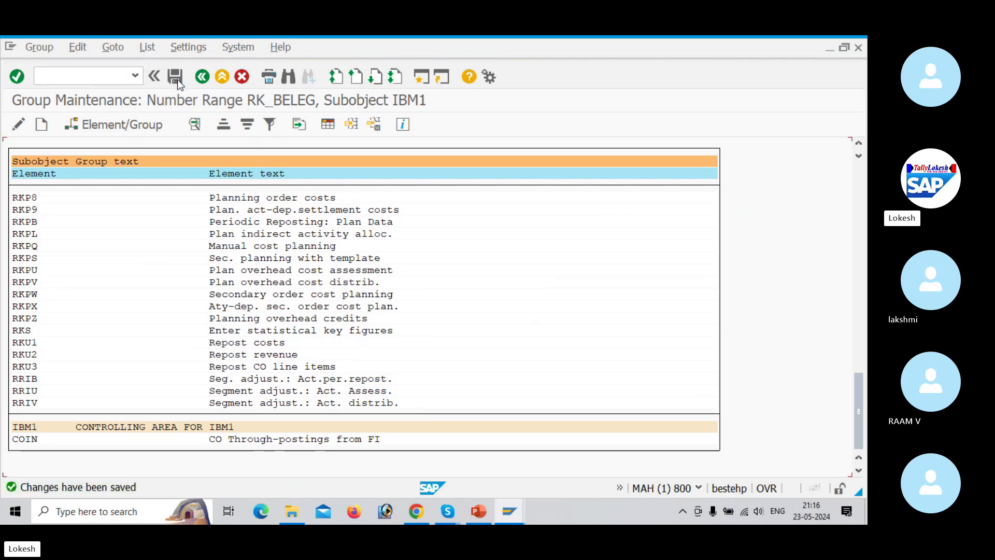
# Check the configuration steps slide in PowerPoint, and open transaction OKEQ in SAP to select version 0, Plan/actual version.
pyautogui.hotkey('alt', 'Tab')
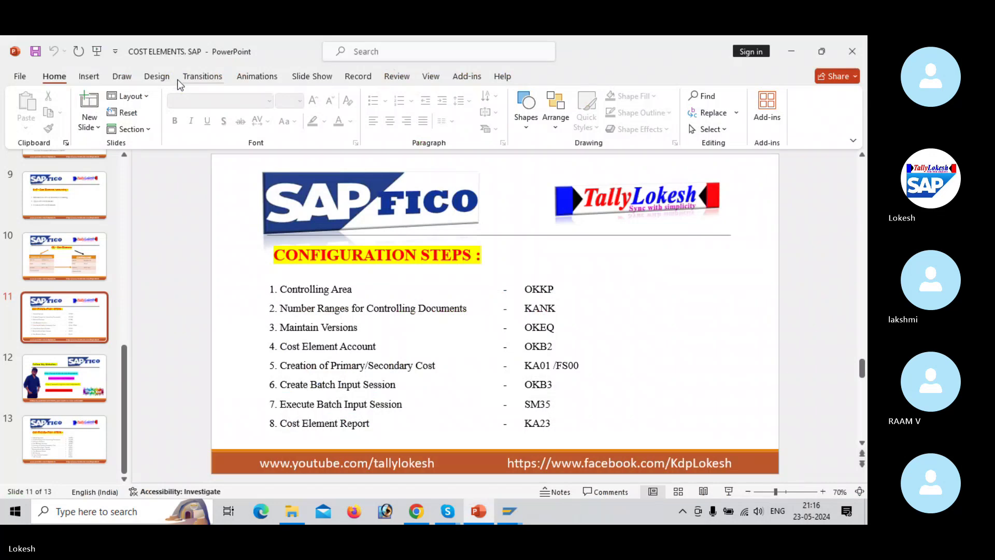
pyautogui.hotkey('alt', 'Tab')
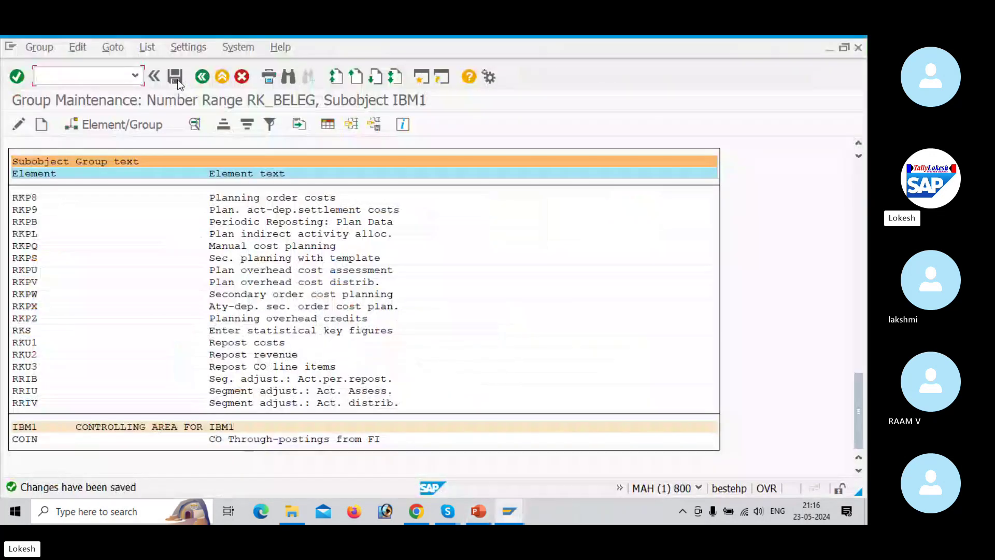
pyautogui.write('/NOKE')
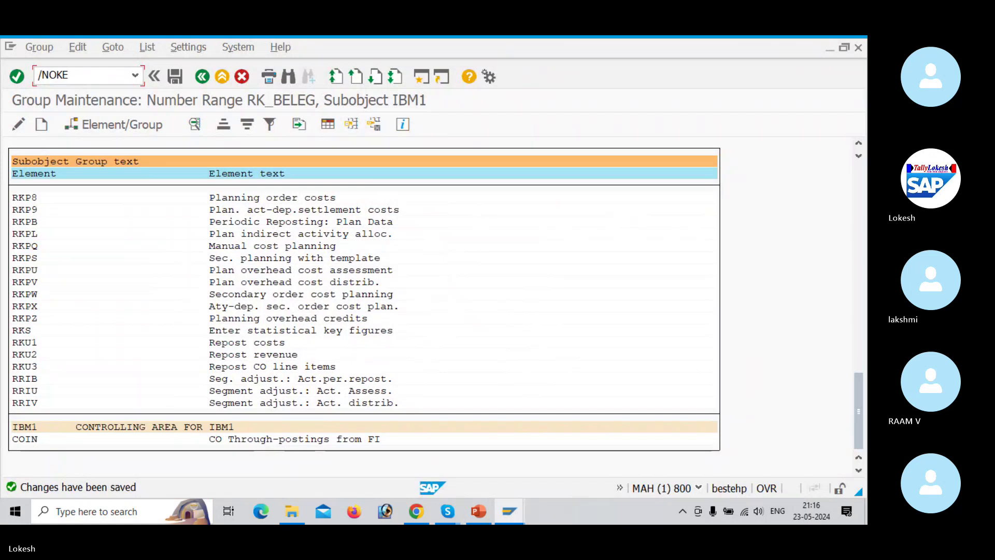
pyautogui.press('Return')
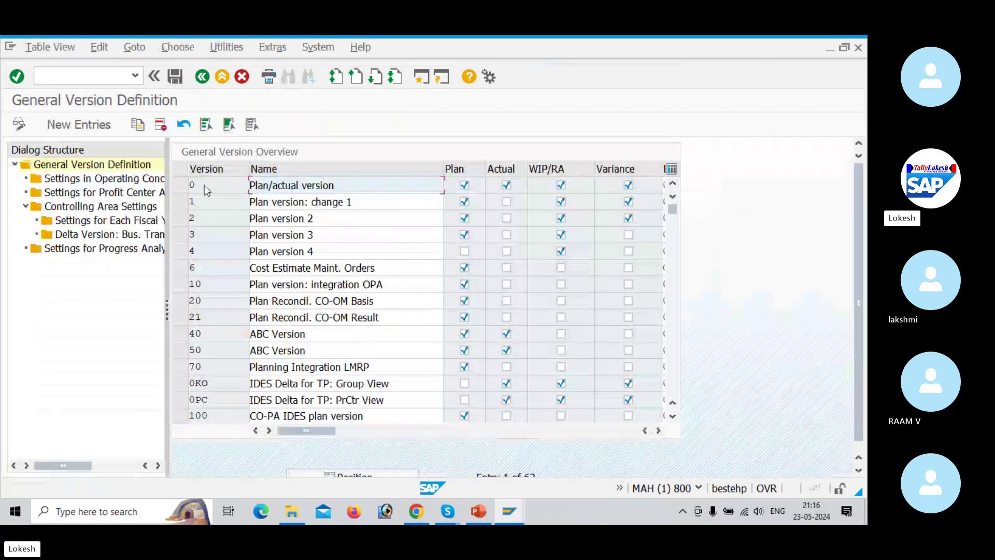
pyautogui.click(180, 185)
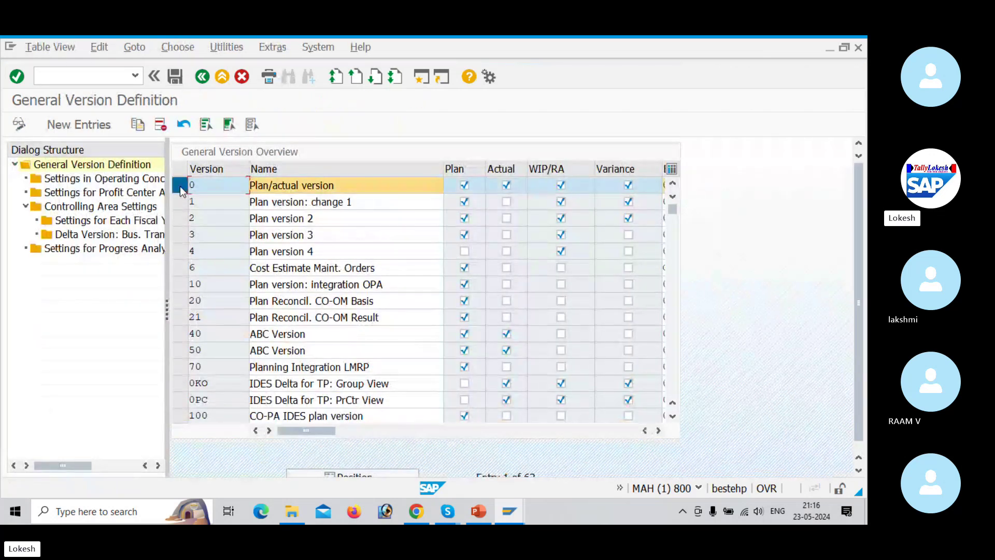